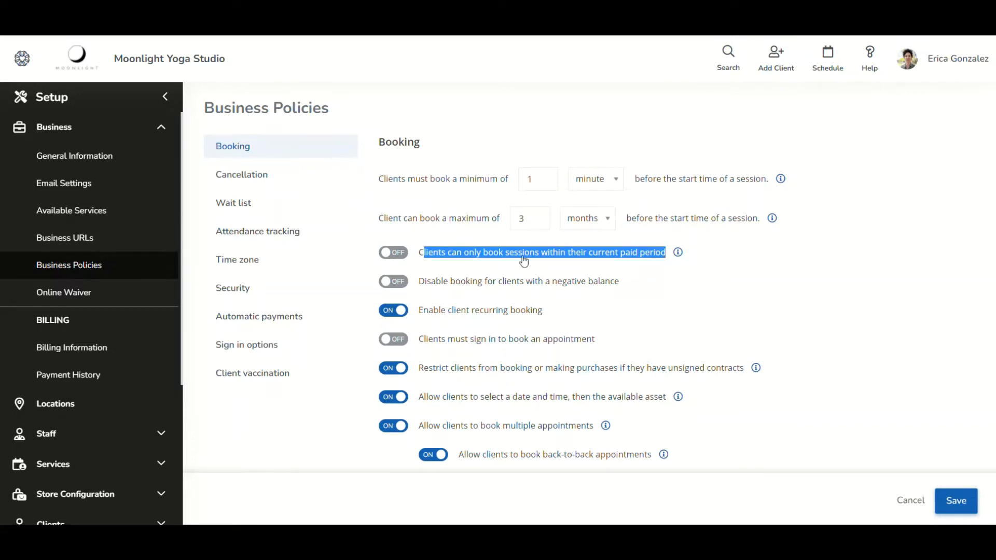
click(402, 252)
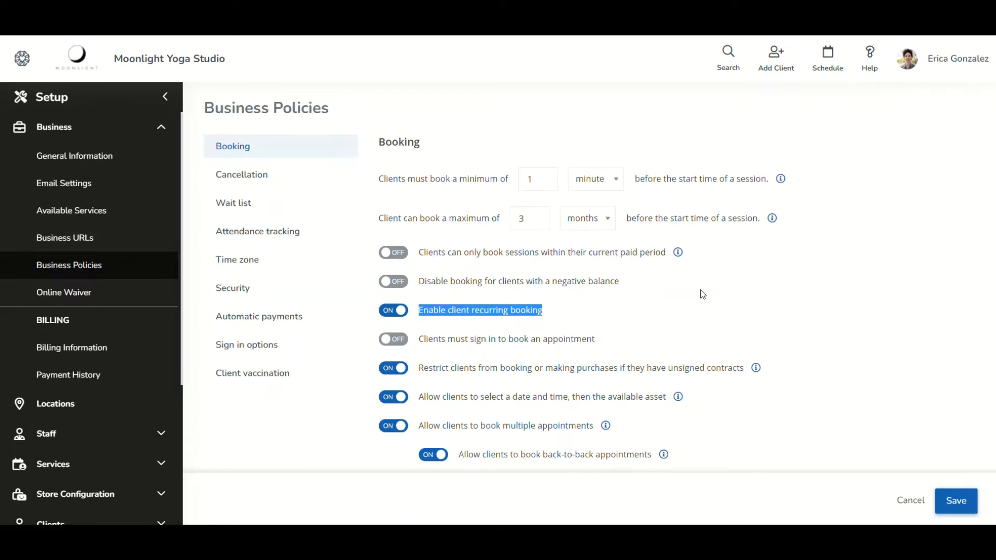
Open the purchase options list of the store configuration
click(144, 128)
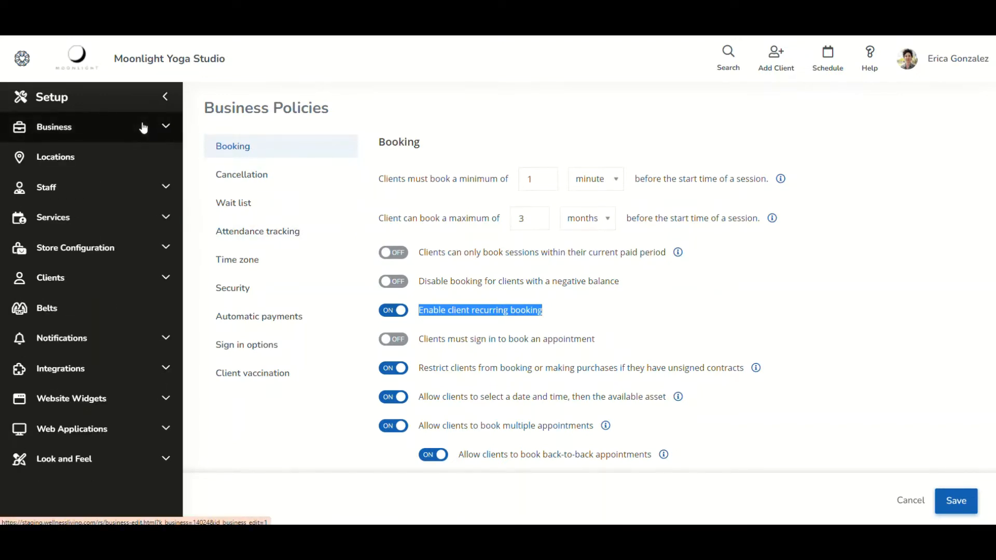
click(137, 249)
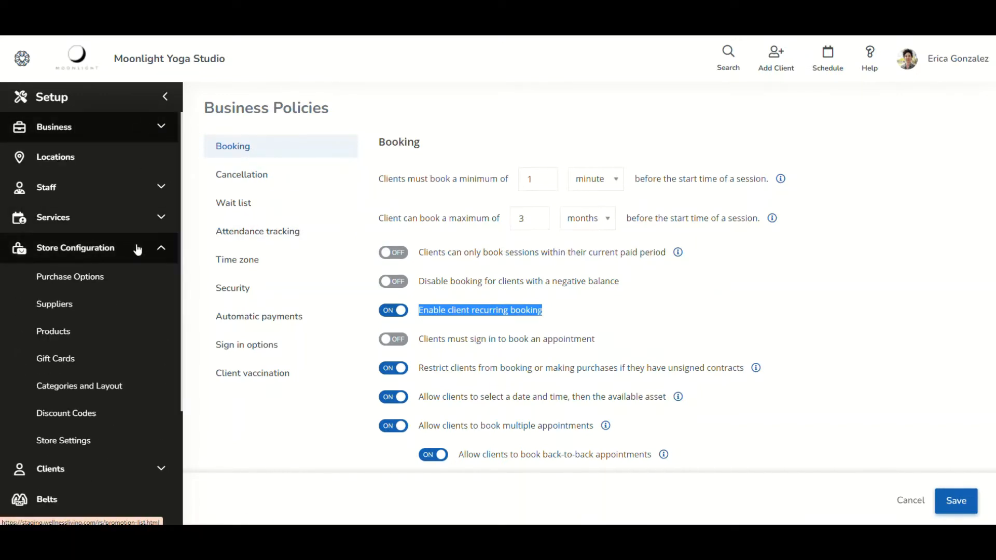
click(102, 281)
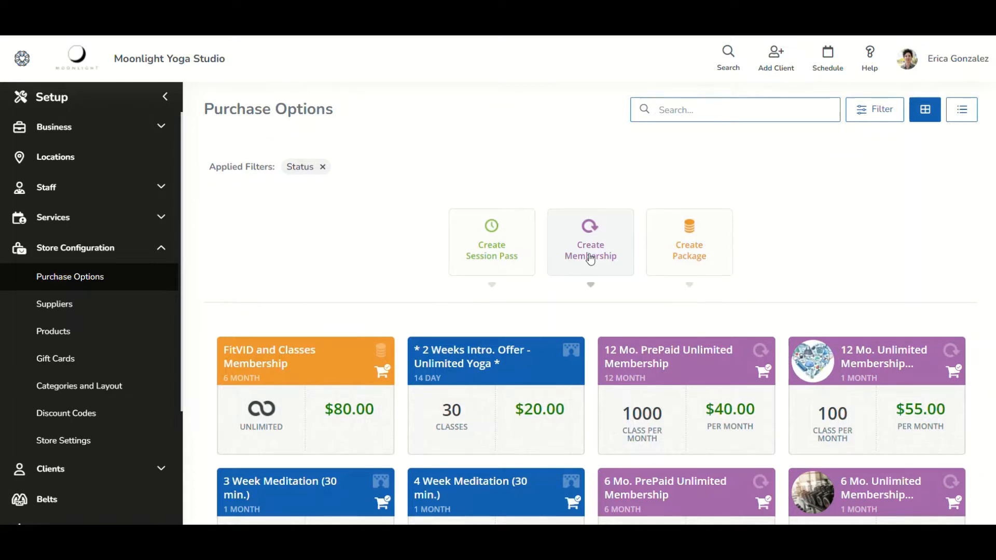
Find the 3 month Student Membership among the purchase options and open it for editing
scroll(590, 259, down, 15)
scroll(590, 258, down, 16)
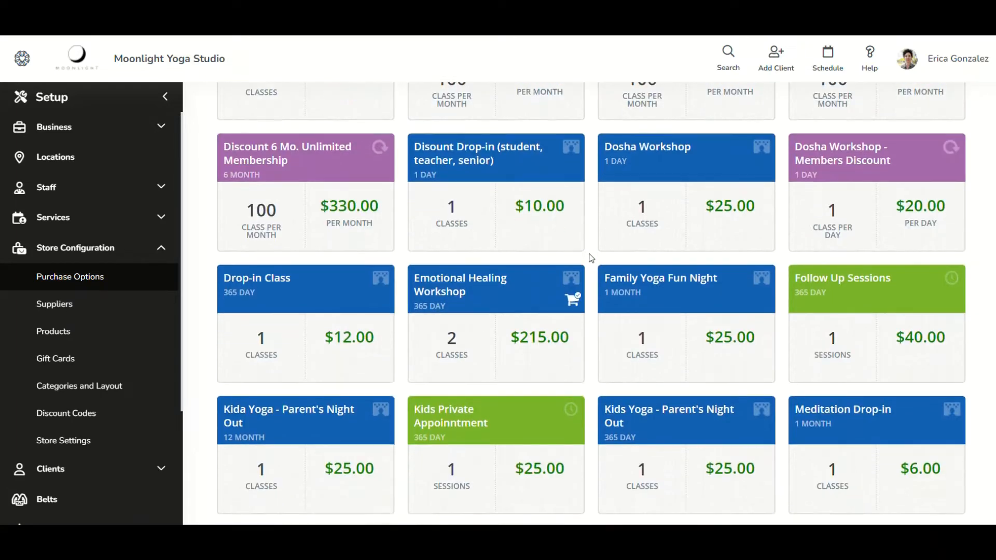
scroll(591, 258, down, 15)
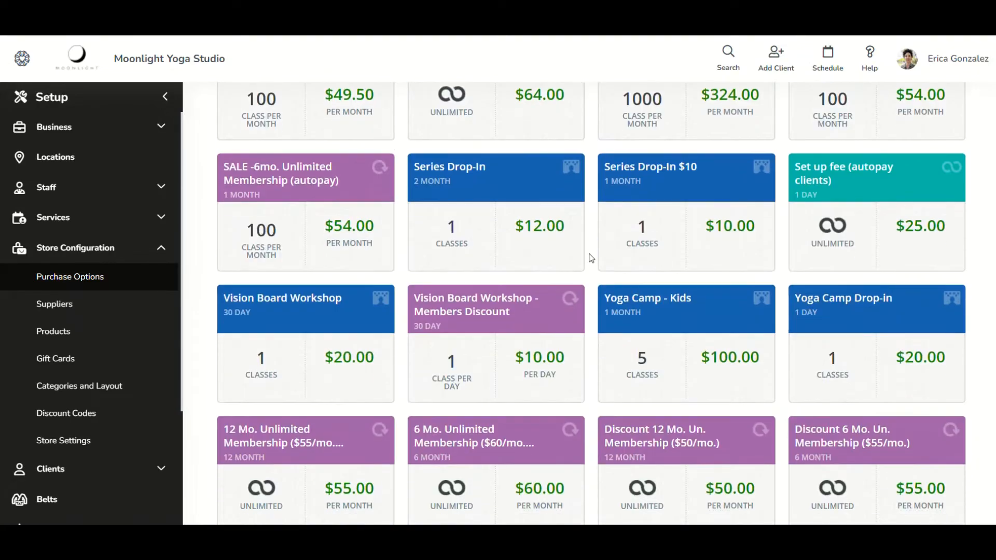
scroll(591, 257, down, 8)
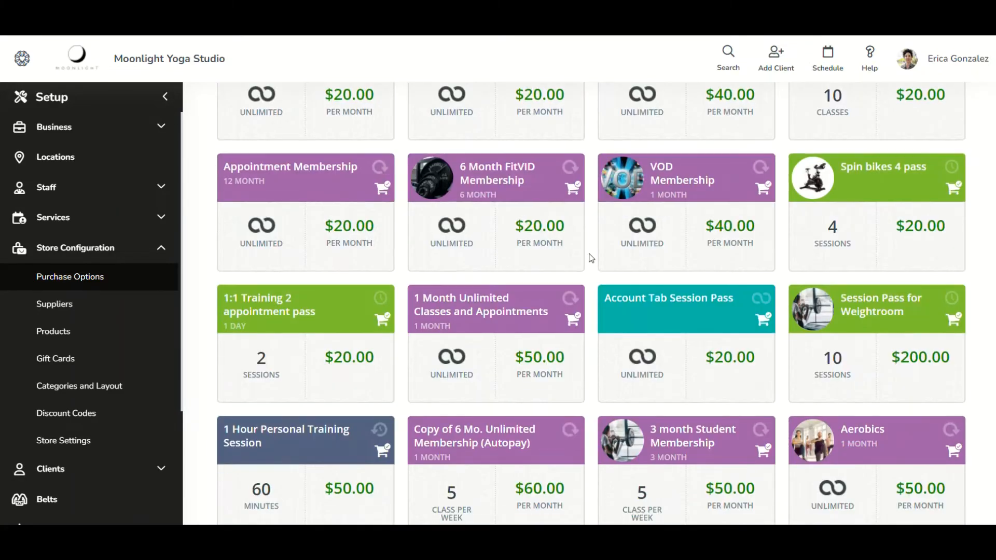
click(666, 295)
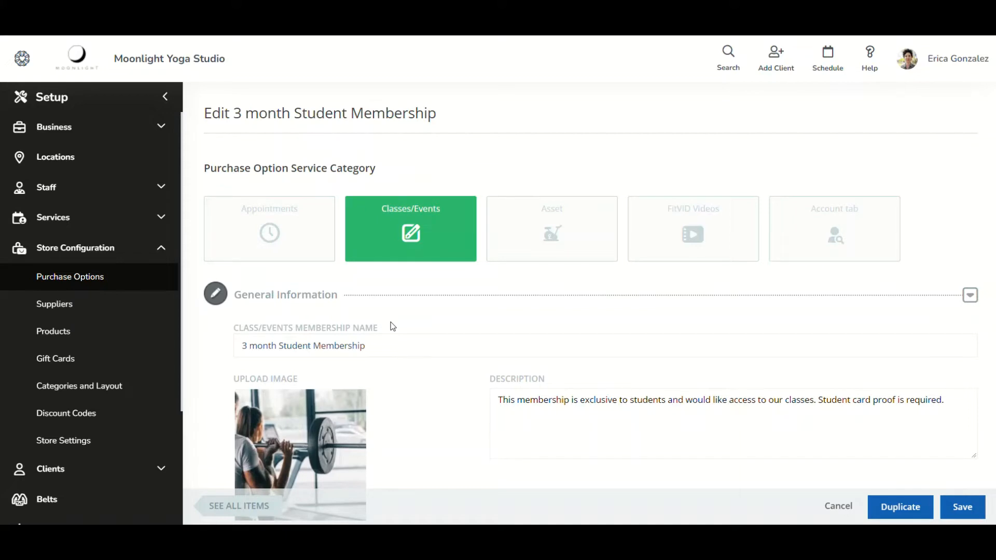
Review the membership's duration, auto-payment schedule, price, after-expiration behaviour and online store category
scroll(393, 325, down, 3)
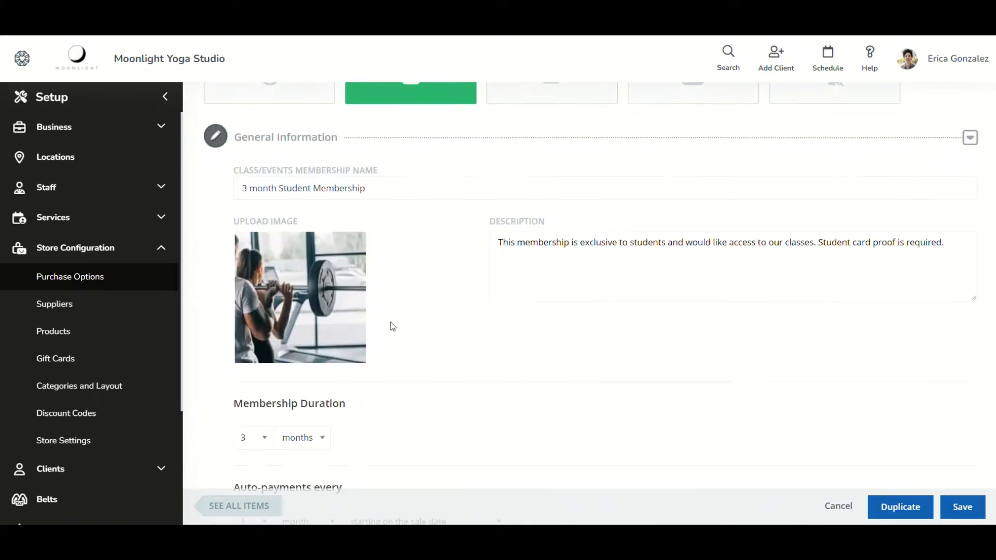
click(280, 403)
scroll(280, 404, down, 3)
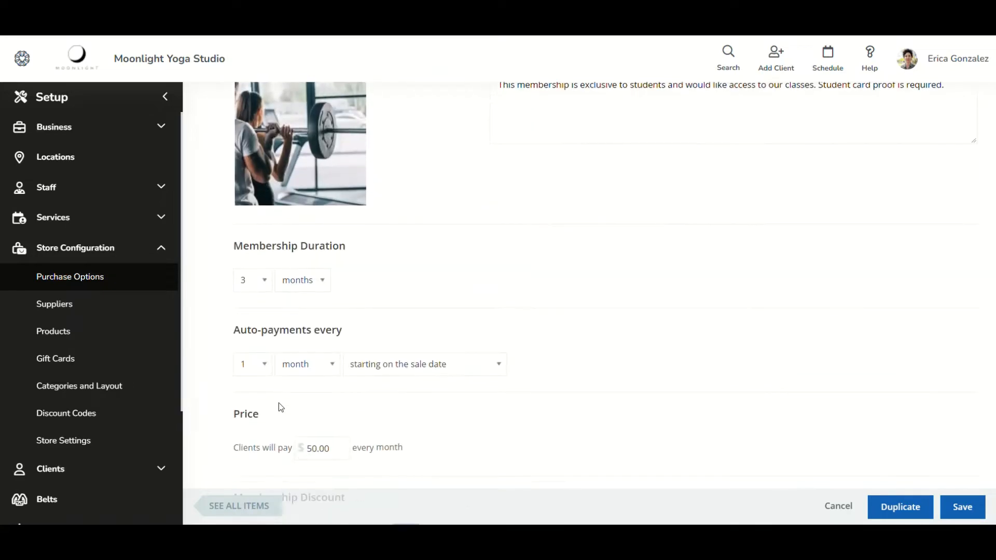
click(297, 370)
click(380, 370)
scroll(382, 369, down, 3)
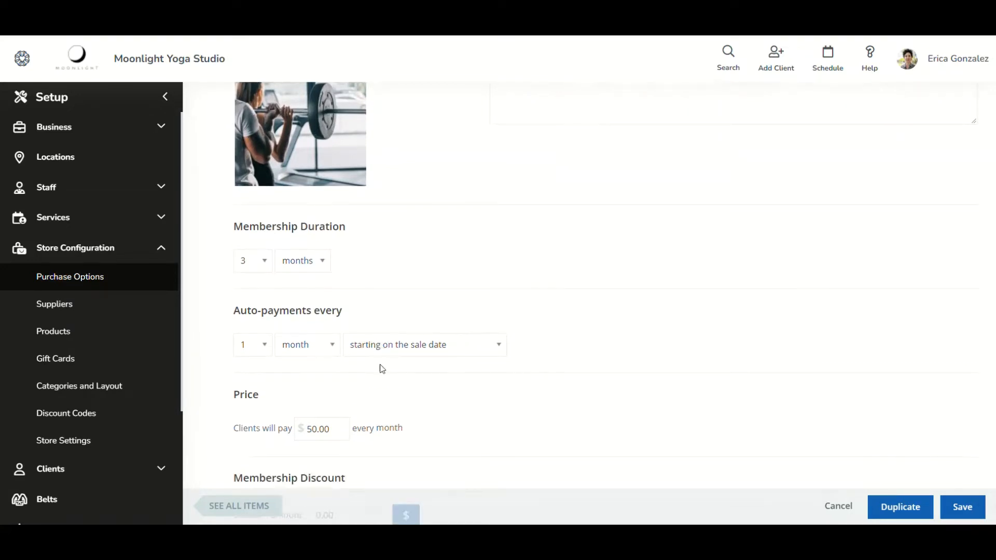
click(319, 291)
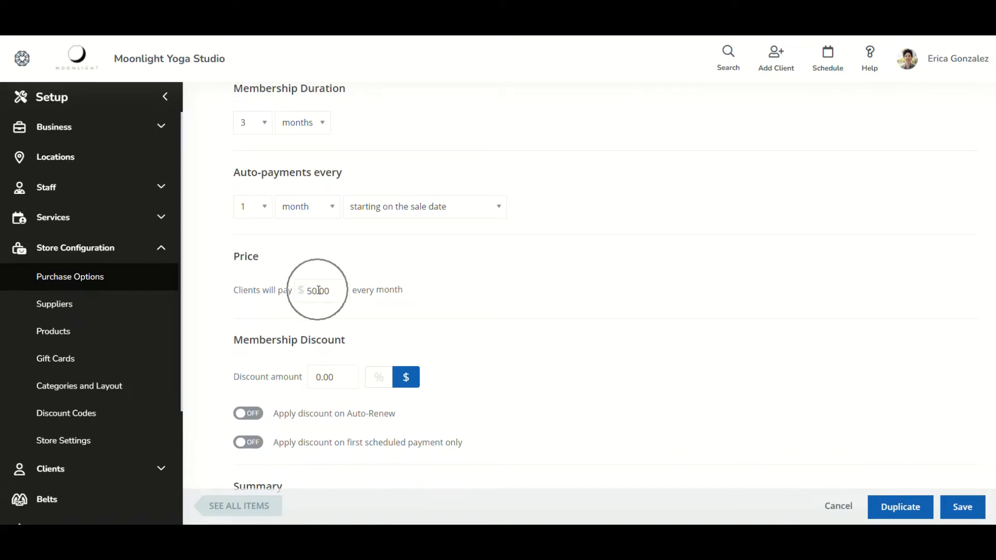
scroll(319, 291, down, 8)
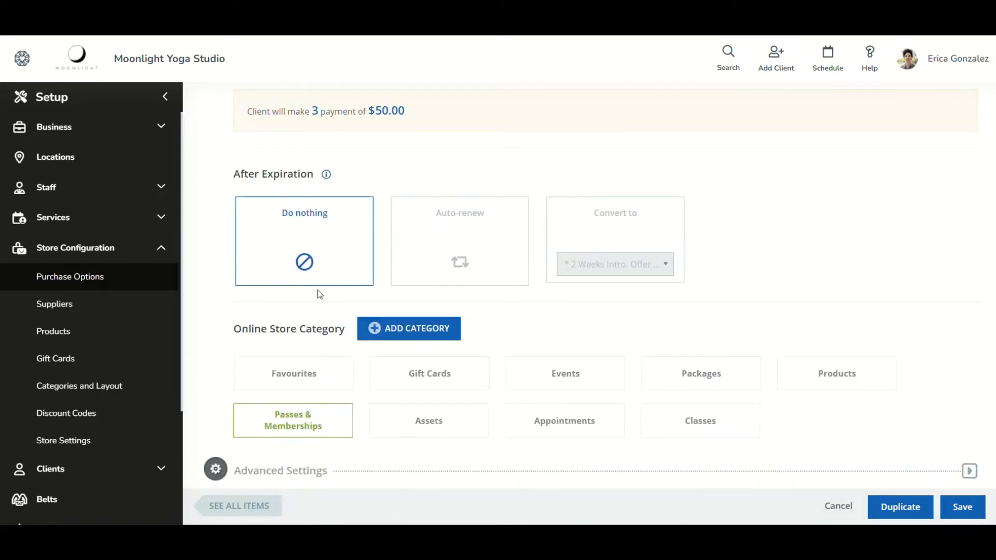
Expand the membership's advanced settings and review them as far as the Membership Attendance Restrictions
click(968, 470)
scroll(667, 385, down, 10)
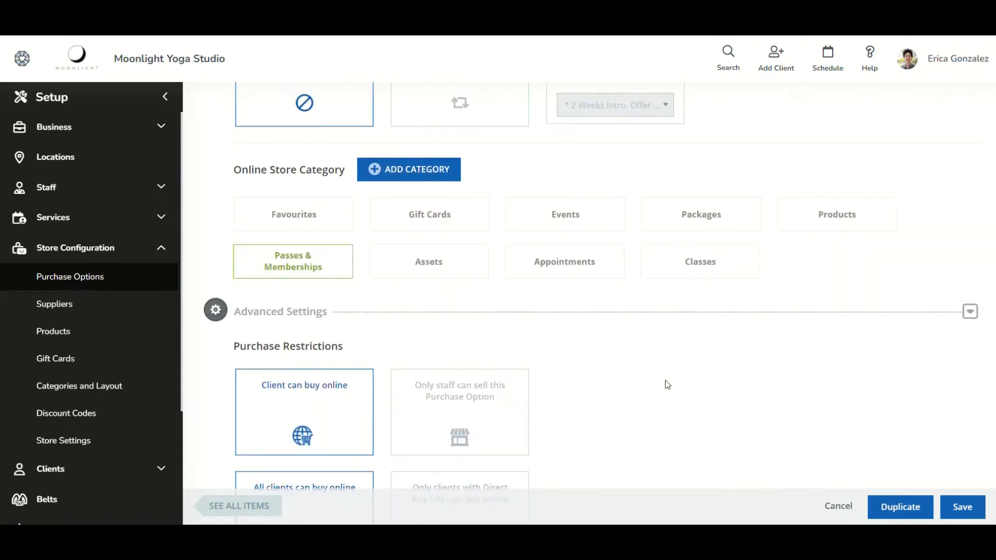
scroll(667, 385, down, 9)
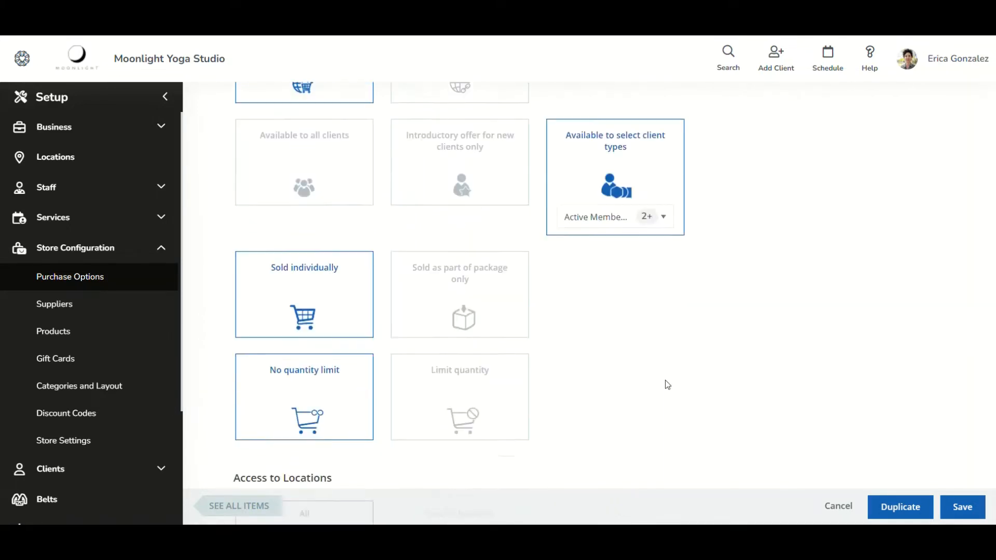
scroll(667, 384, down, 3)
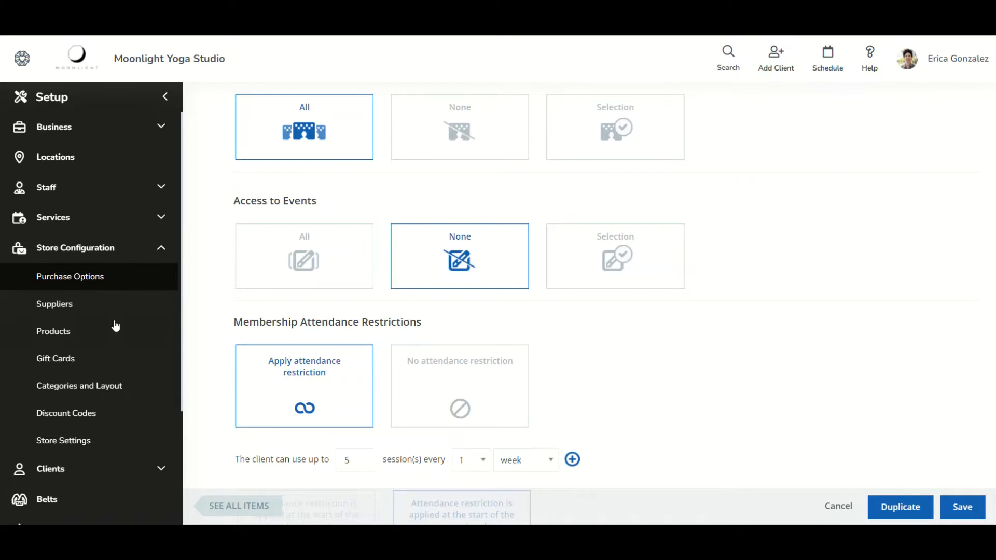
key(ctrl)
scroll(277, 326, down, 1)
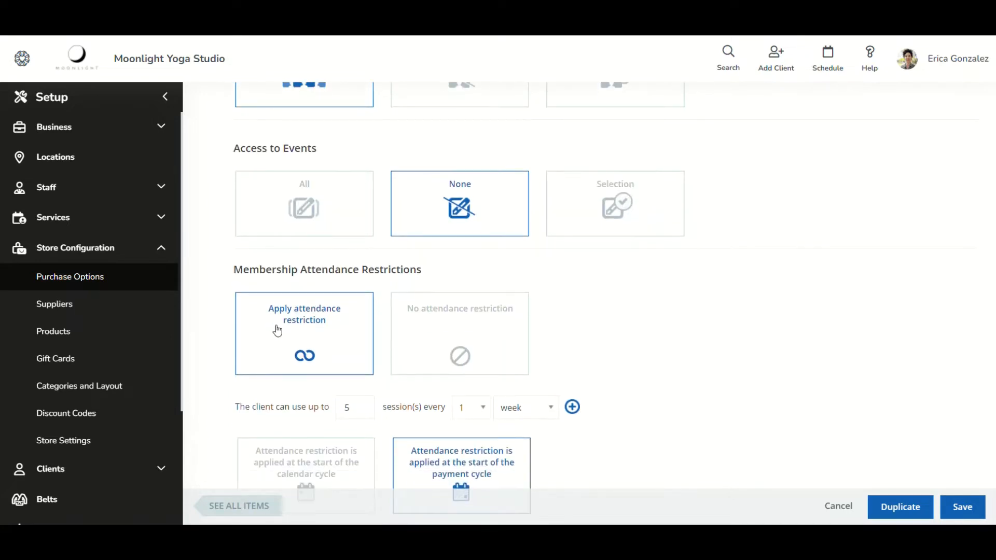
scroll(278, 318, down, 2)
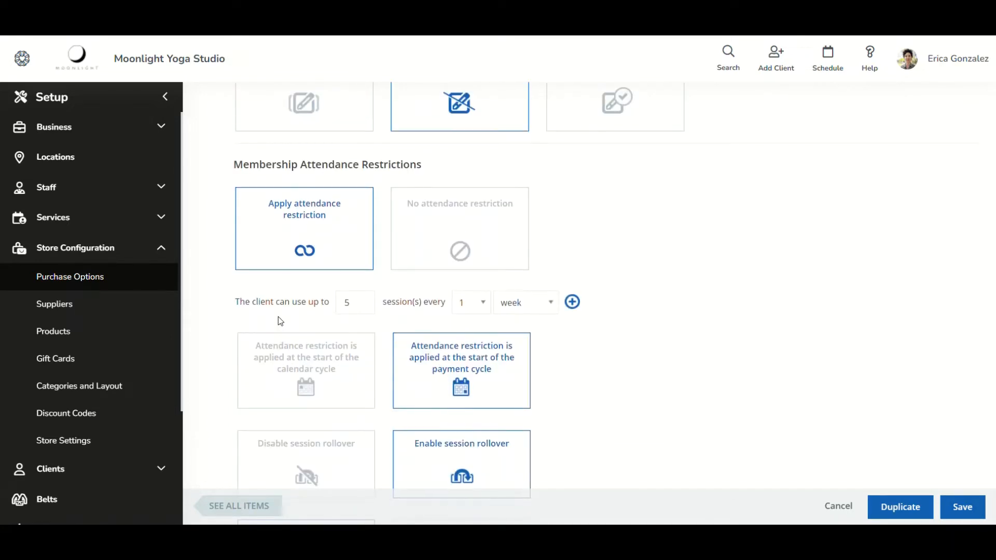
Switch the membership to no attendance restriction and back to applying an attendance restriction
click(296, 245)
click(453, 245)
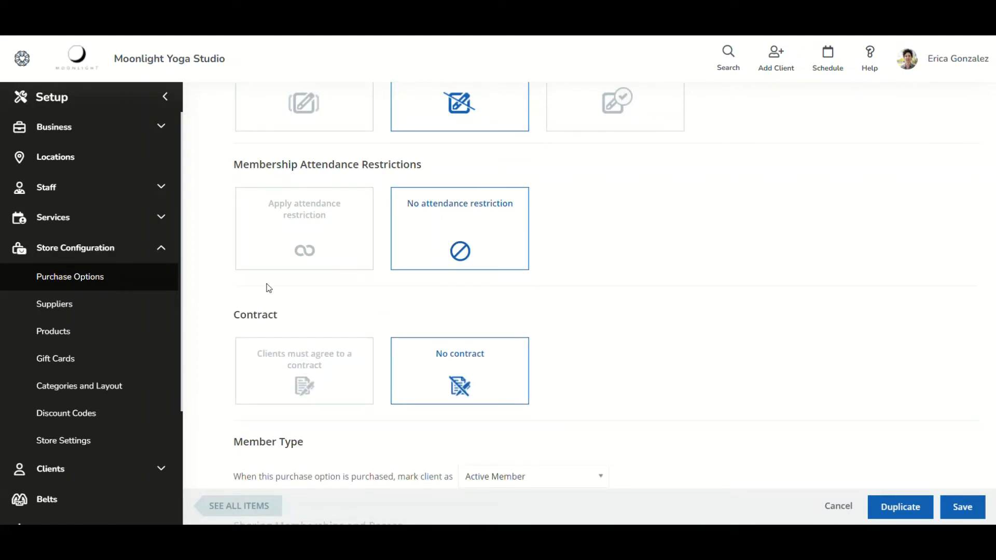
click(324, 231)
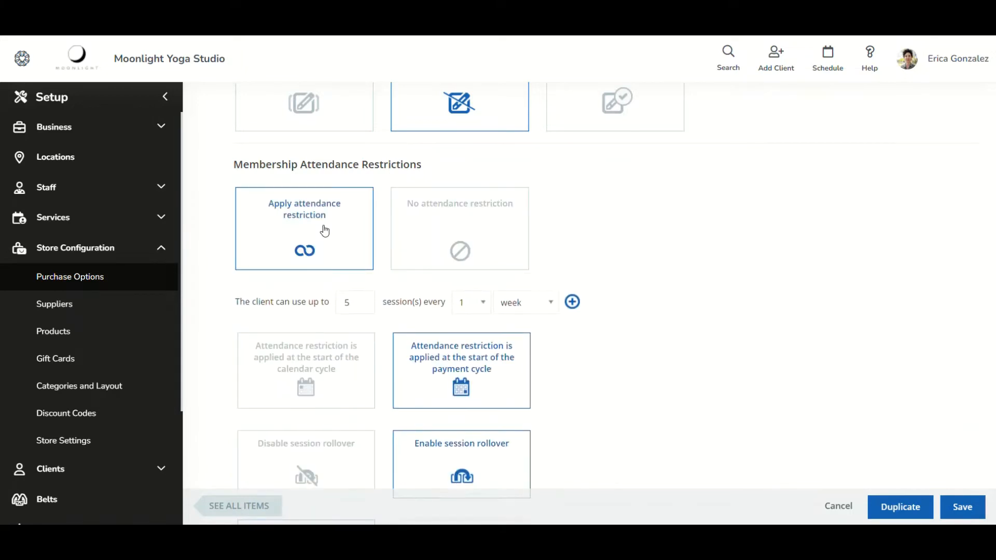
click(325, 232)
Apply the attendance restriction at the start of the payment cycle and enable session rollover
scroll(324, 231, down, 2)
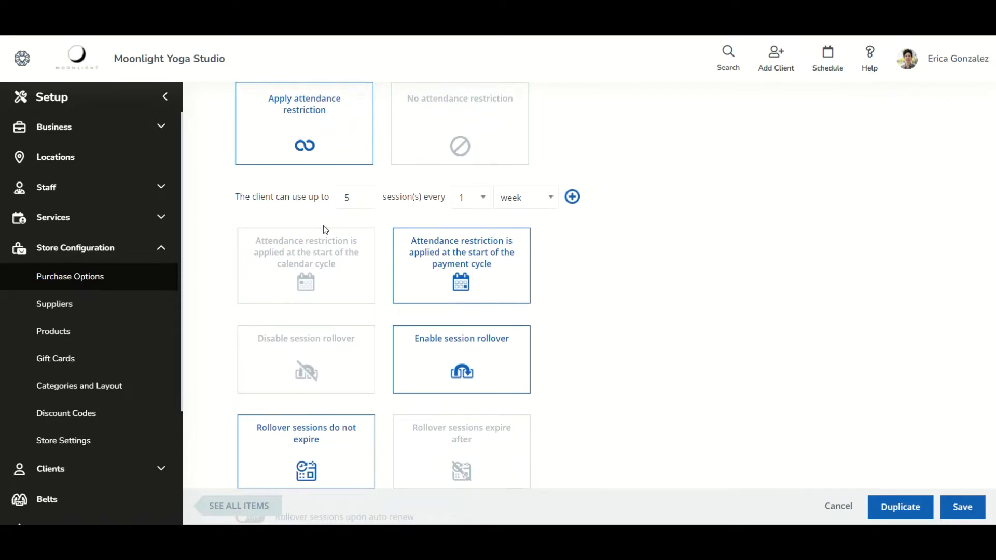
click(430, 256)
scroll(385, 329, down, 1)
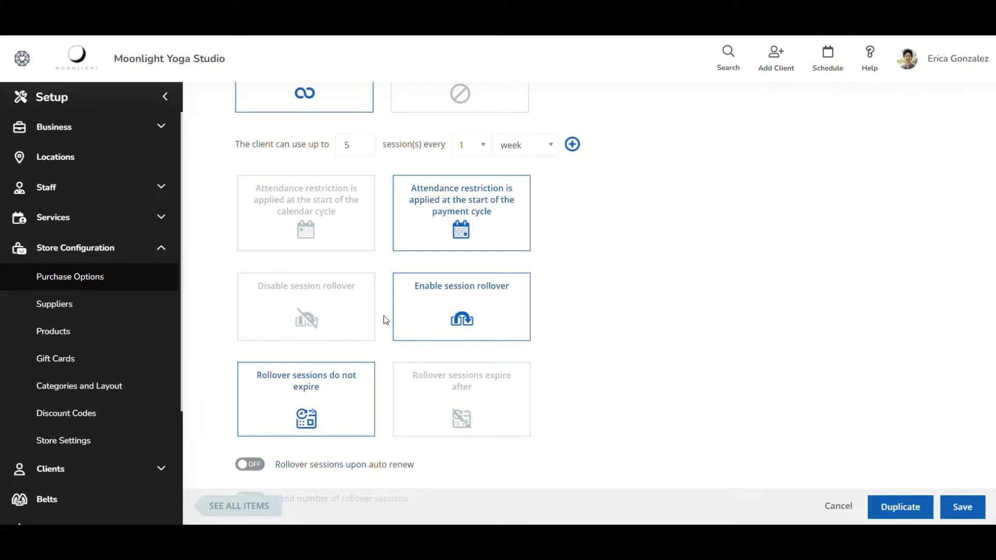
click(430, 322)
scroll(430, 323, down, 1)
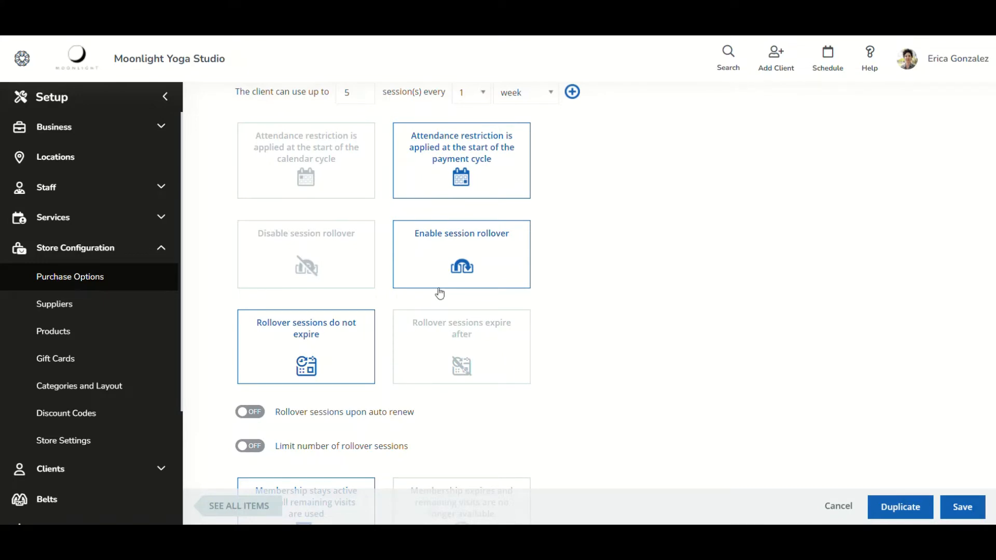
Disable and re-enable session rollover, choosing that rollover sessions do not expire
click(316, 268)
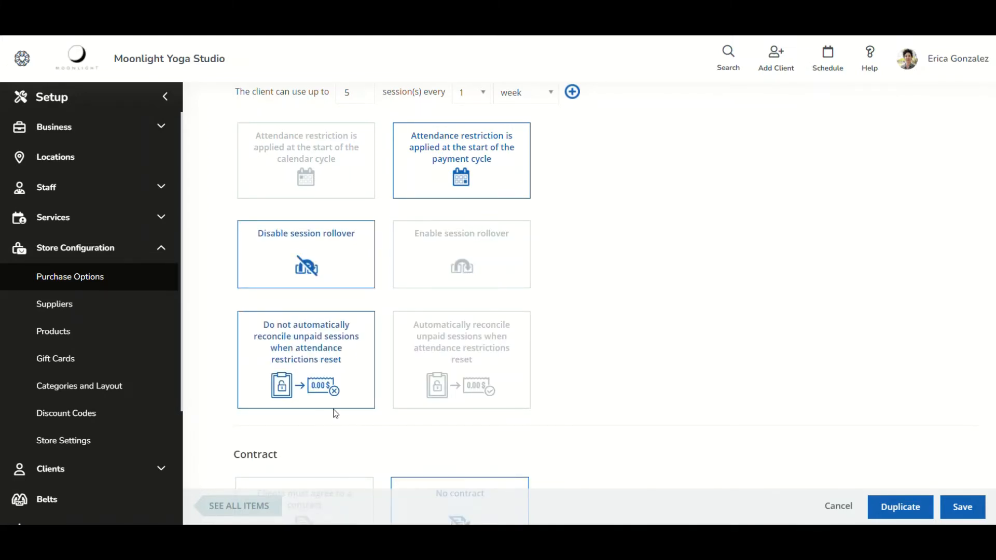
click(439, 268)
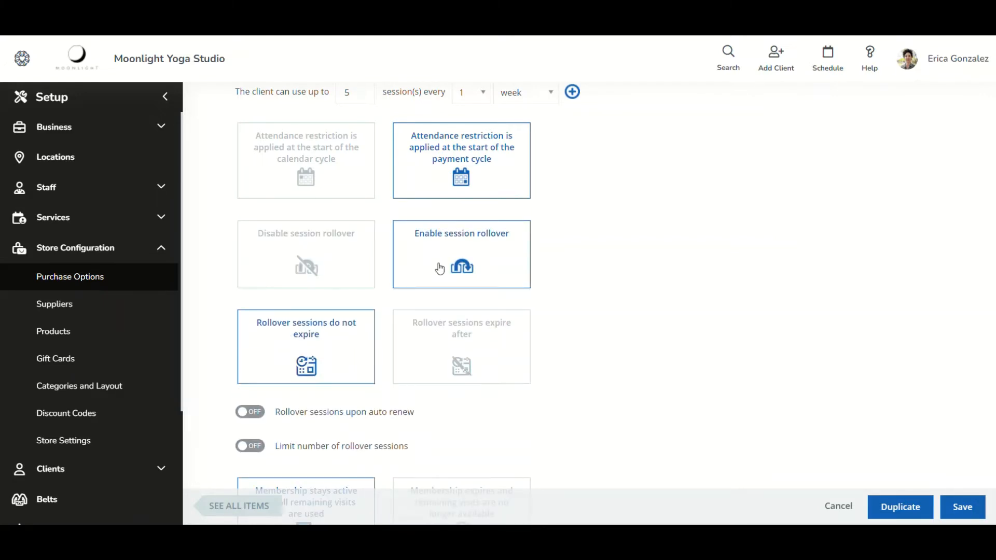
click(319, 356)
scroll(319, 354, down, 3)
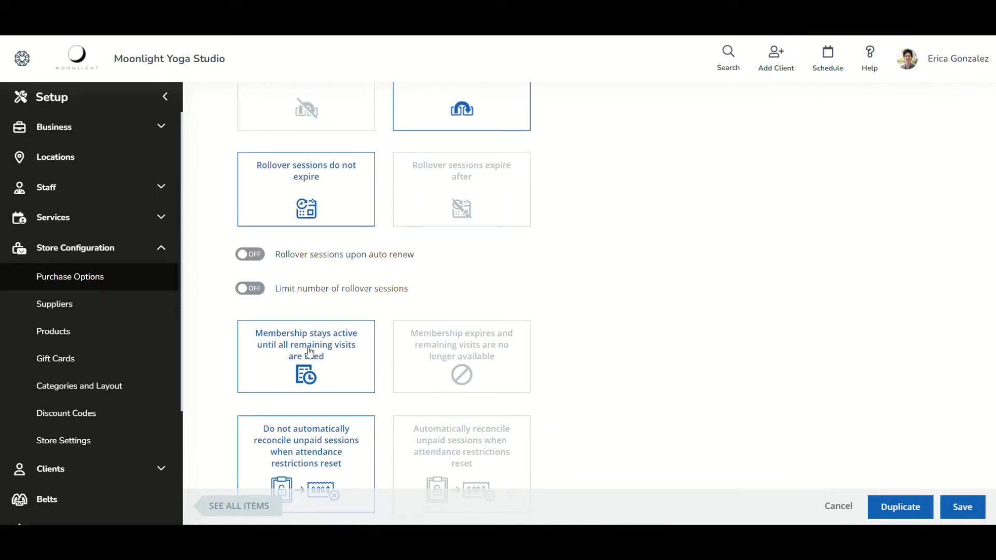
scroll(310, 353, down, 1)
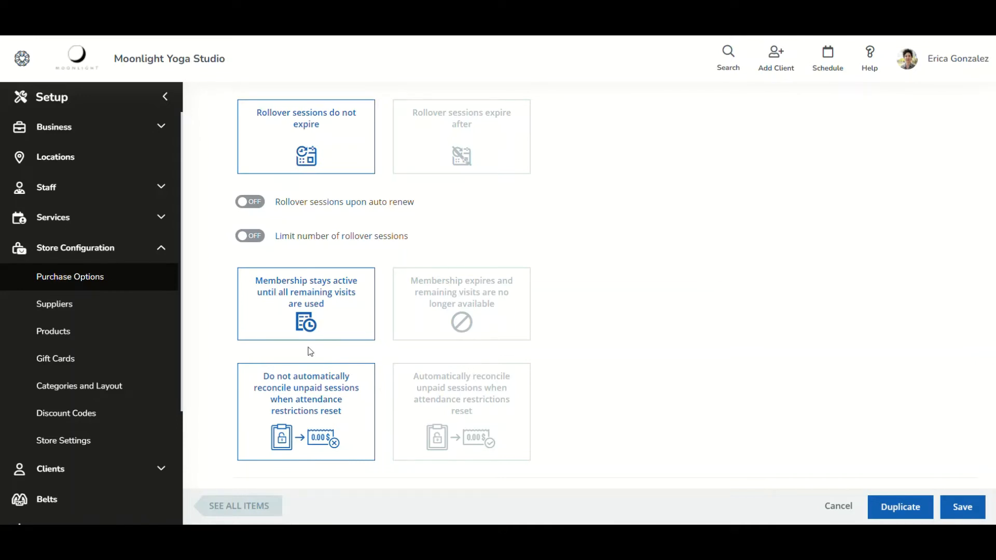
Choose non-expiring rollover sessions and keep the membership active until all remaining visits are used, and save the membership
scroll(310, 352, up, 10)
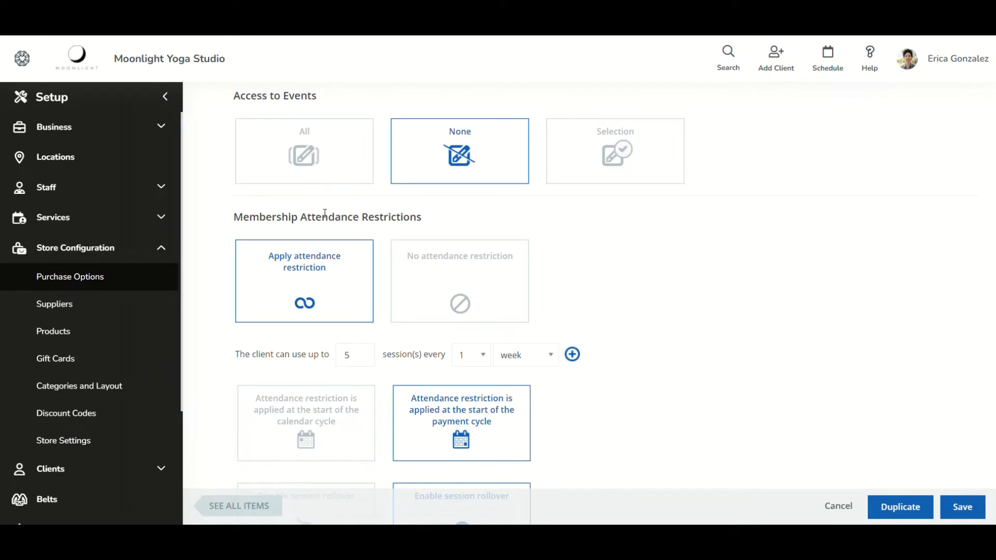
key(ctrl)
scroll(324, 283, down, 1)
scroll(324, 284, down, 1)
scroll(325, 282, down, 1)
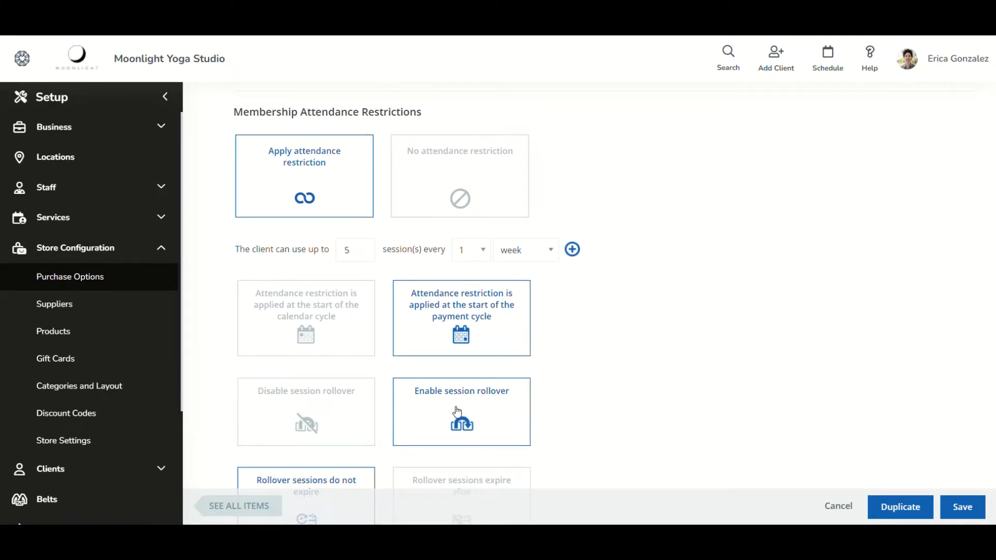
scroll(373, 289, down, 4)
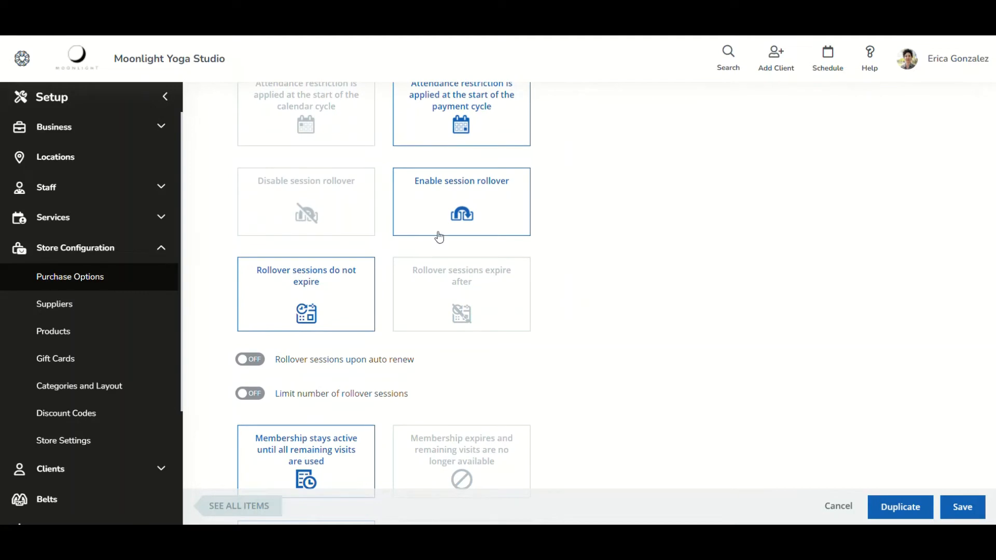
click(334, 295)
scroll(342, 322, down, 1)
click(340, 409)
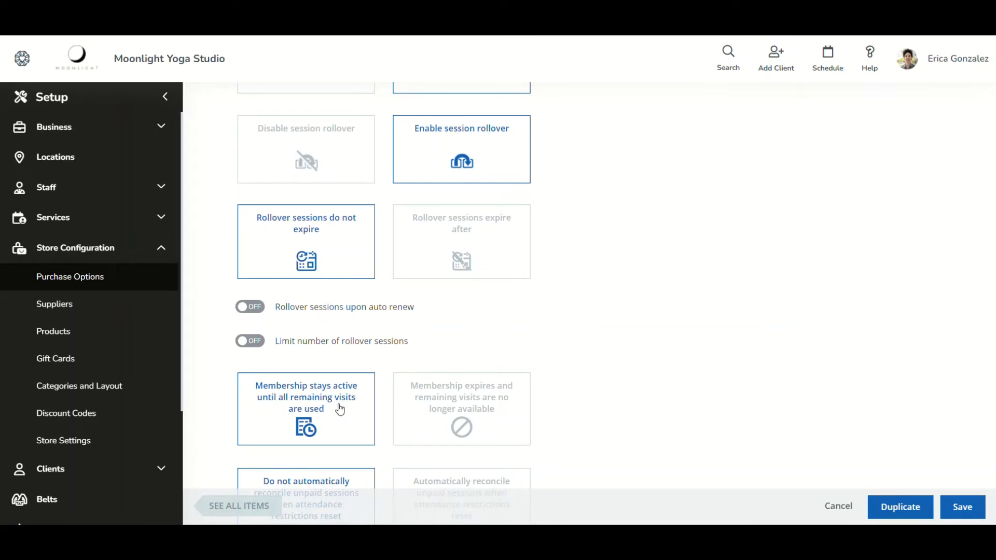
click(964, 509)
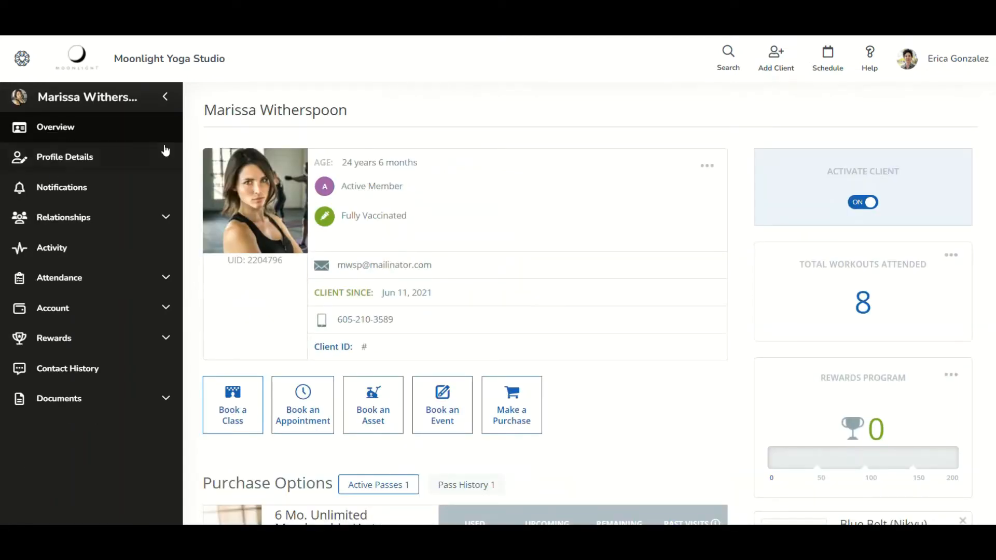
Start a purchase from the client's profile and add the 3 month Student Membership to the shopping cart
click(261, 127)
click(527, 409)
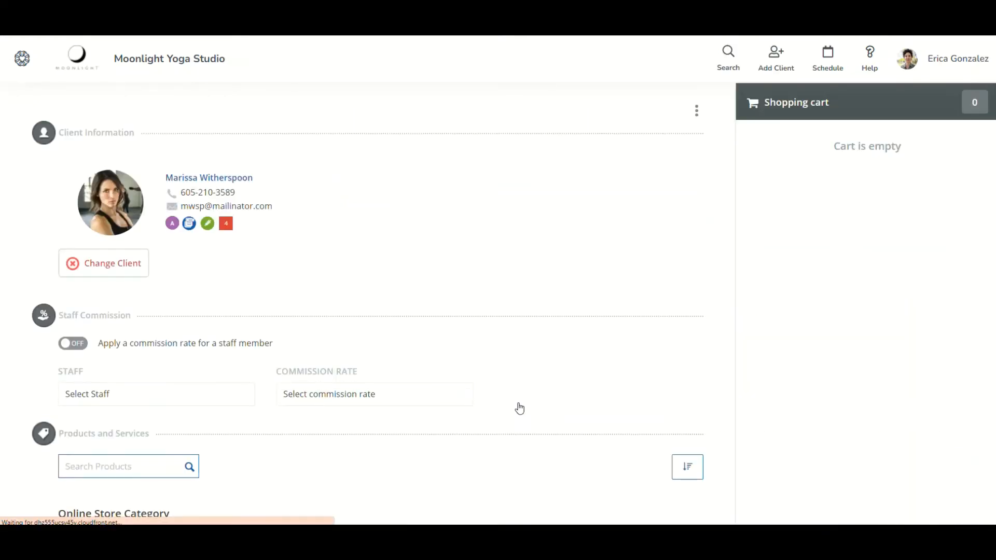
scroll(461, 384, down, 2)
scroll(460, 384, down, 2)
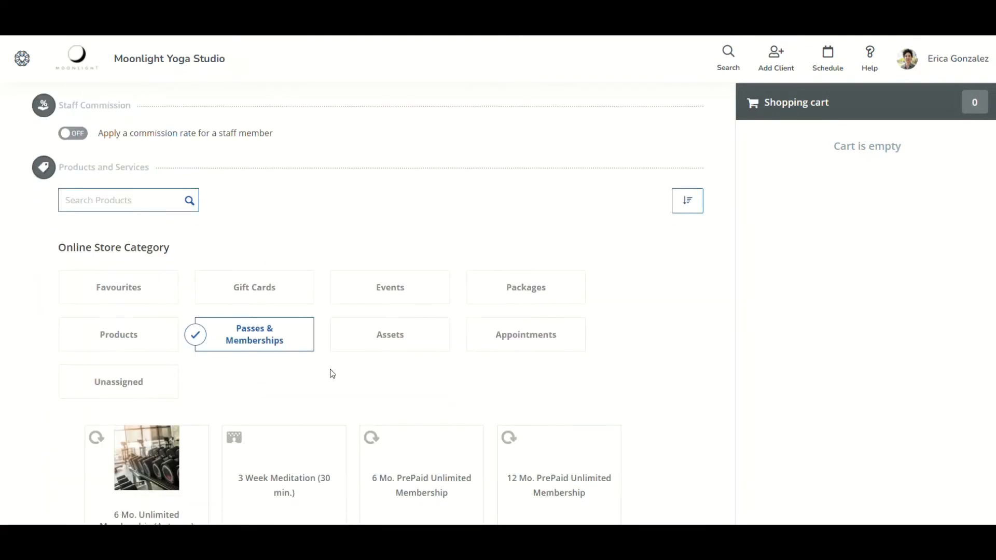
scroll(256, 347, down, 10)
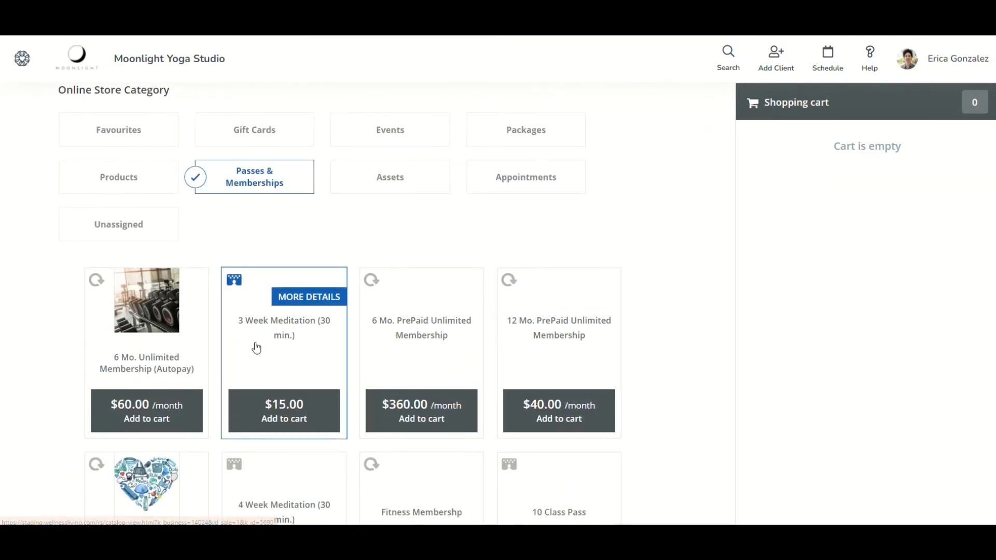
scroll(256, 347, down, 2)
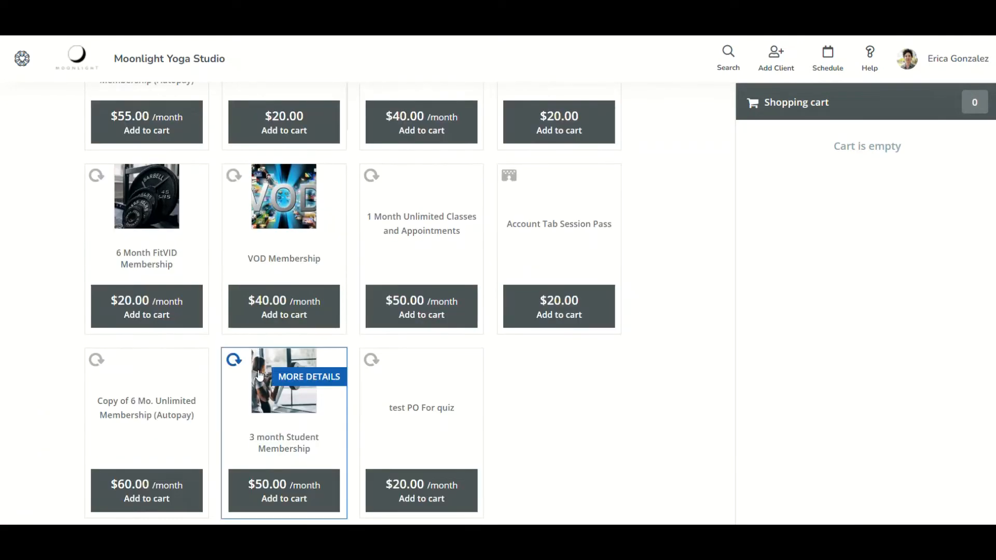
click(266, 405)
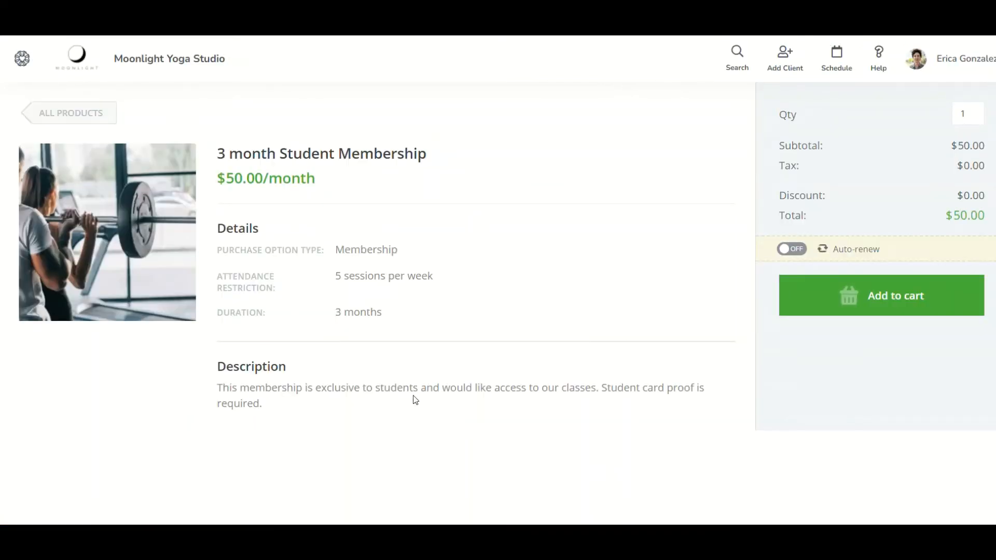
click(865, 307)
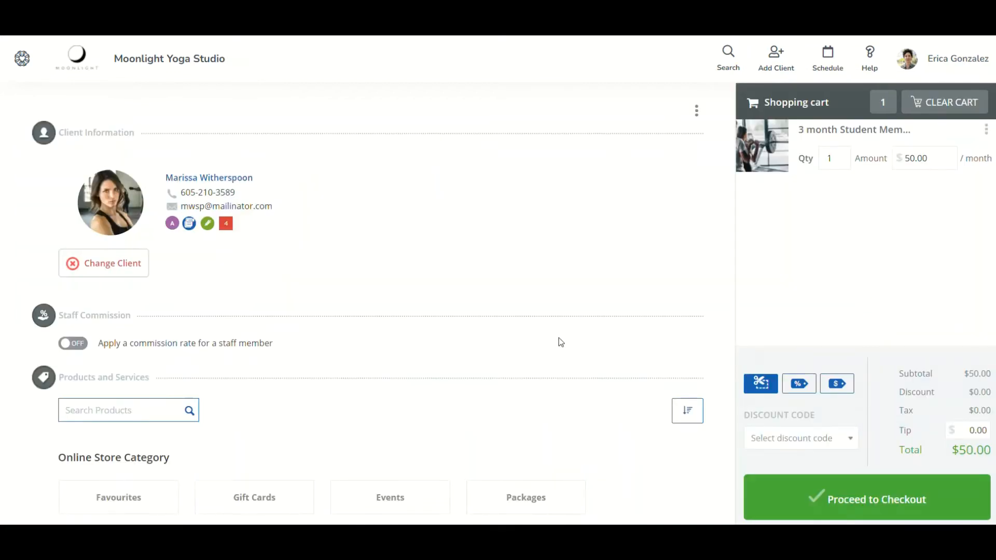
Check out the cart and complete the membership purchase with a $50.00 cash payment, without a gift card payment
scroll(558, 342, down, 3)
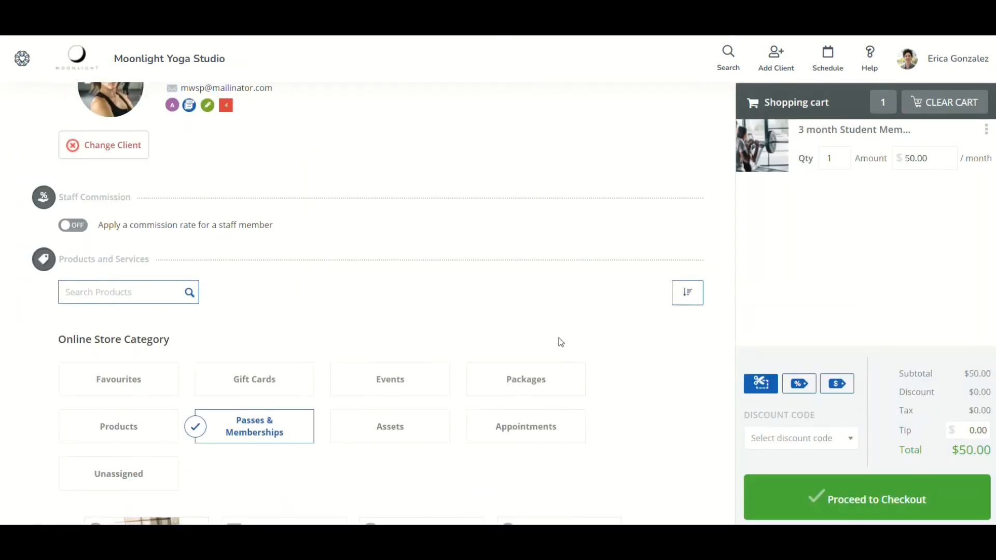
click(830, 492)
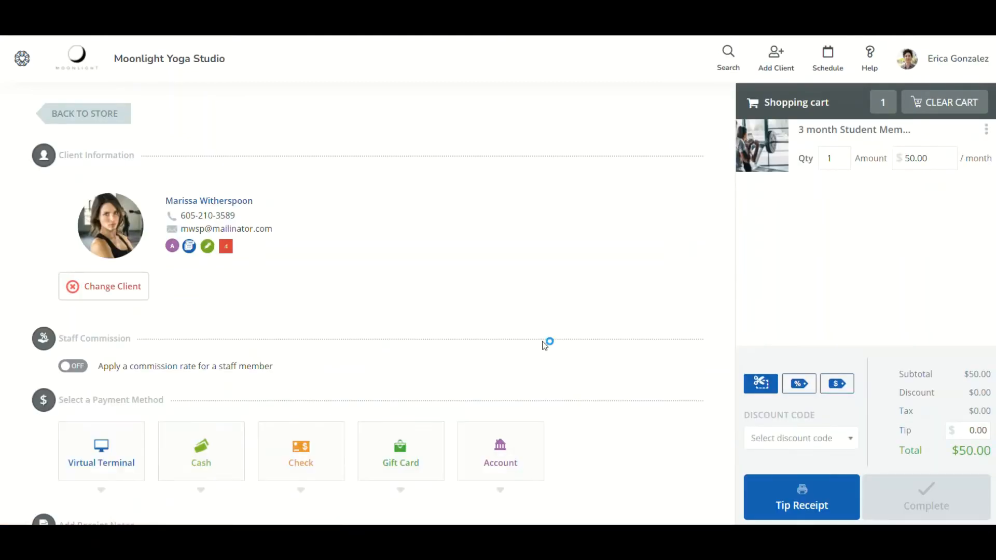
scroll(527, 337, down, 2)
click(133, 289)
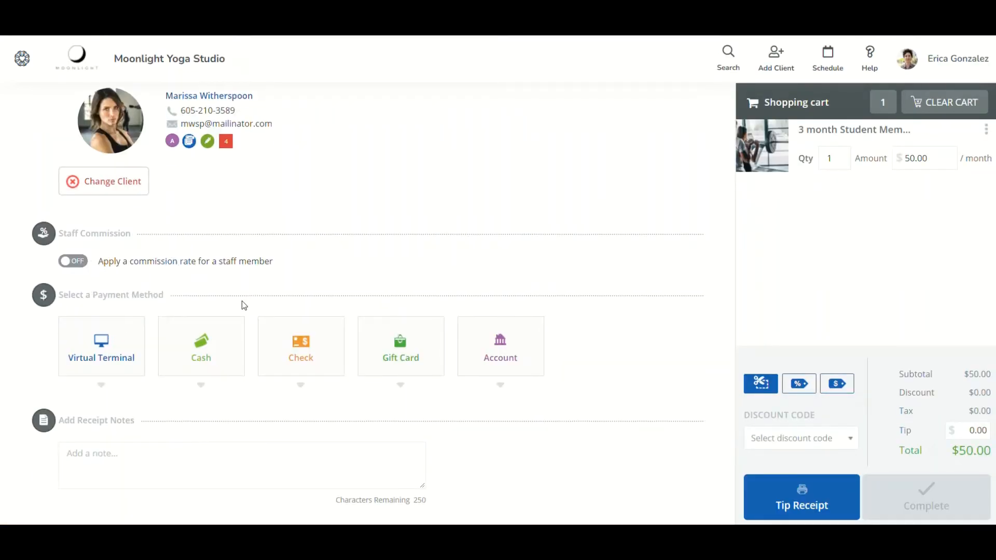
click(389, 331)
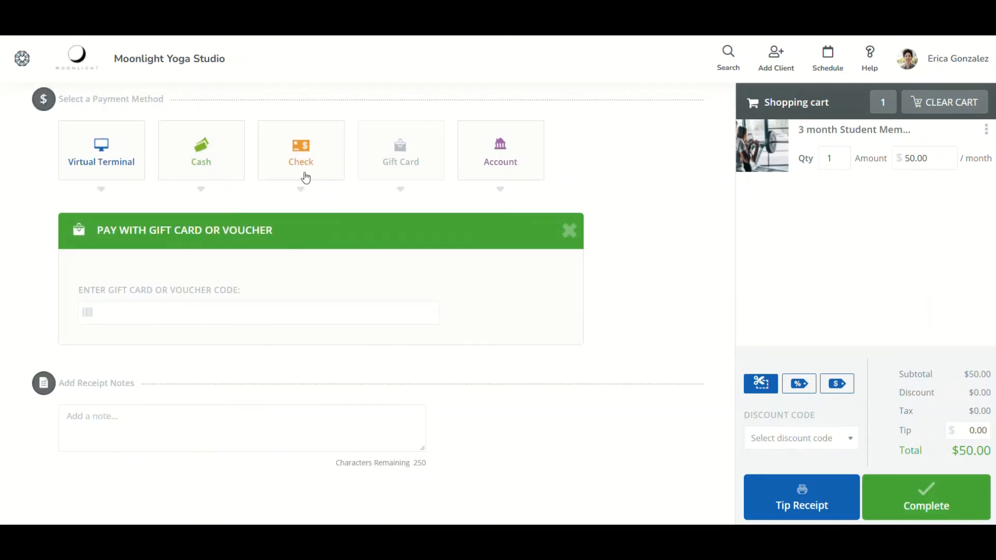
click(189, 167)
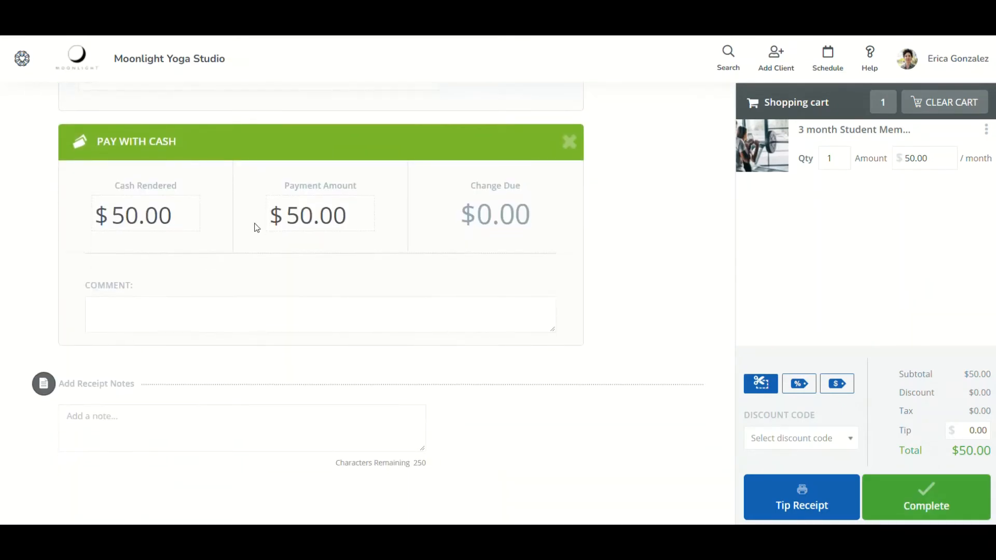
scroll(253, 224, up, 5)
click(570, 155)
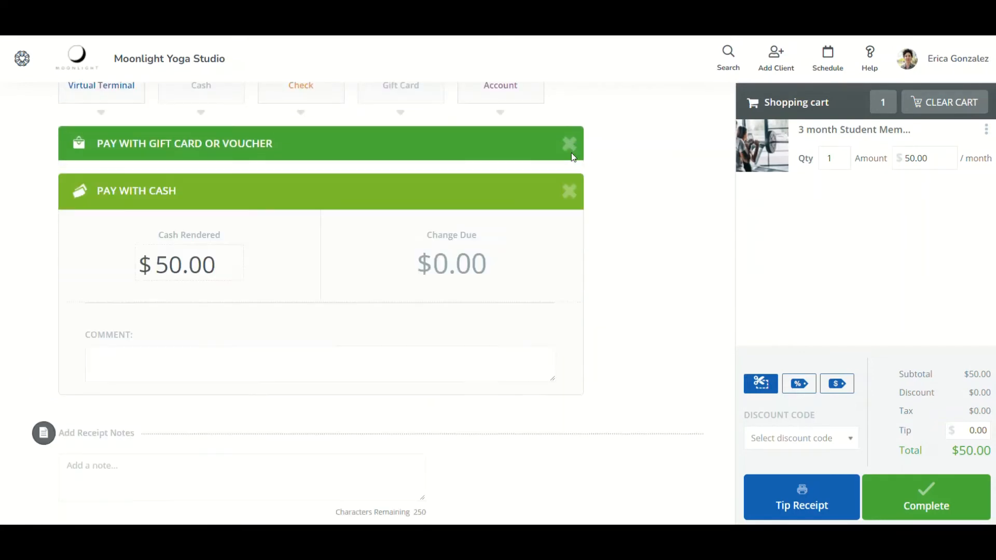
click(926, 501)
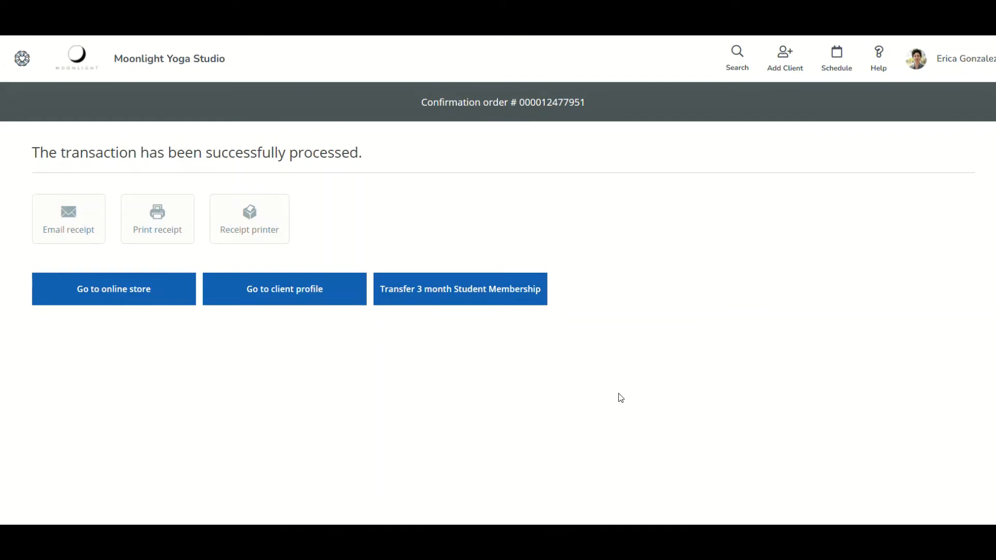
Return to the client's profile and check the start and expiry dates of the 3 month Student Membership
click(281, 289)
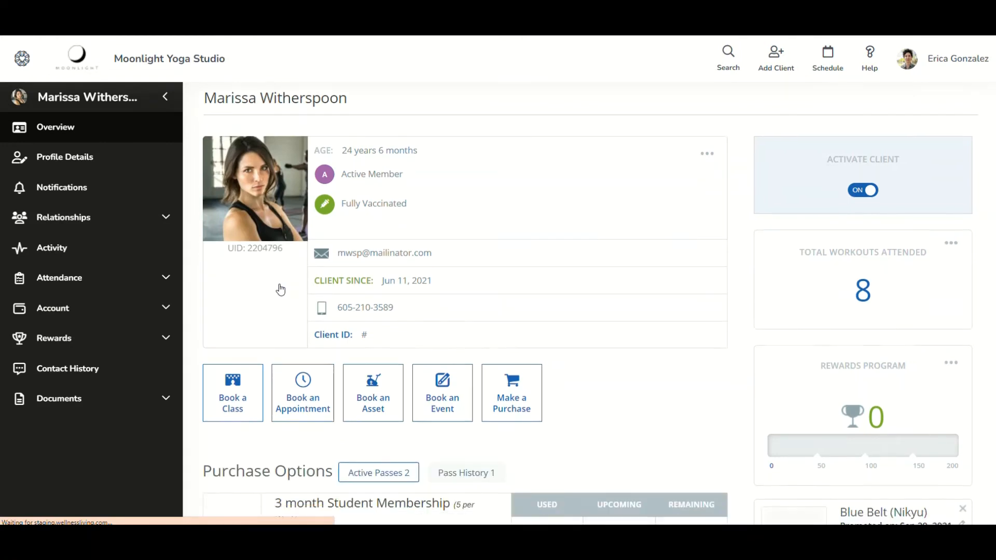
scroll(280, 289, down, 3)
click(289, 370)
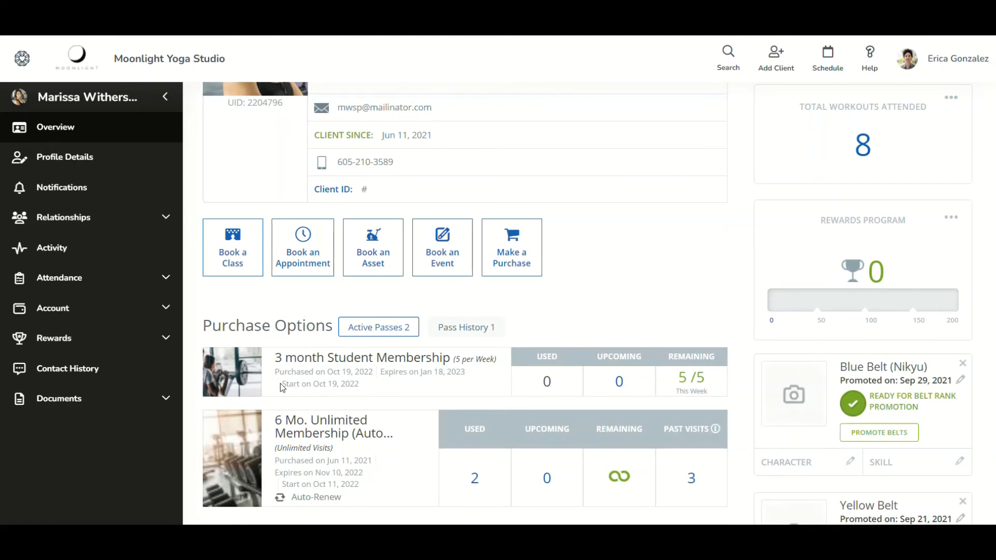
drag(280, 383, 365, 394)
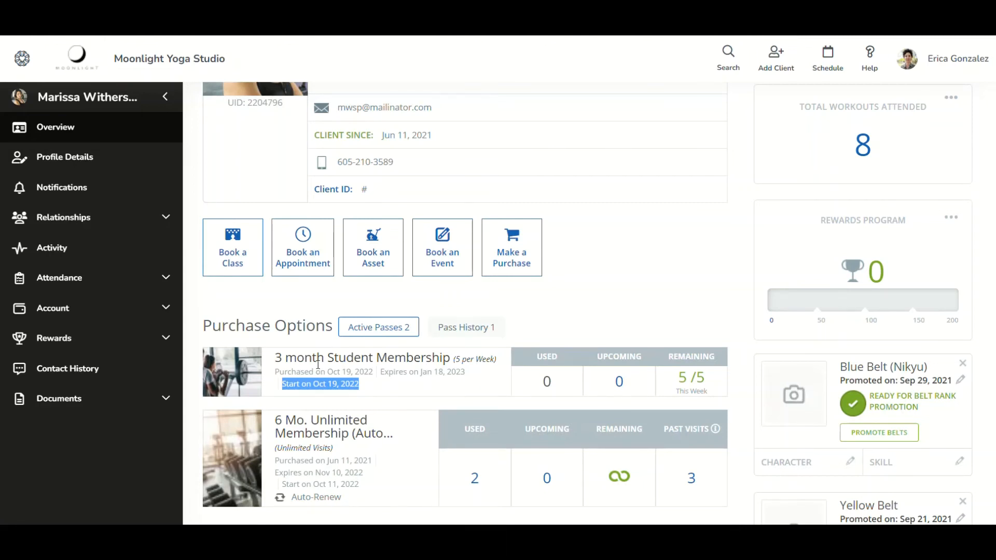
click(388, 374)
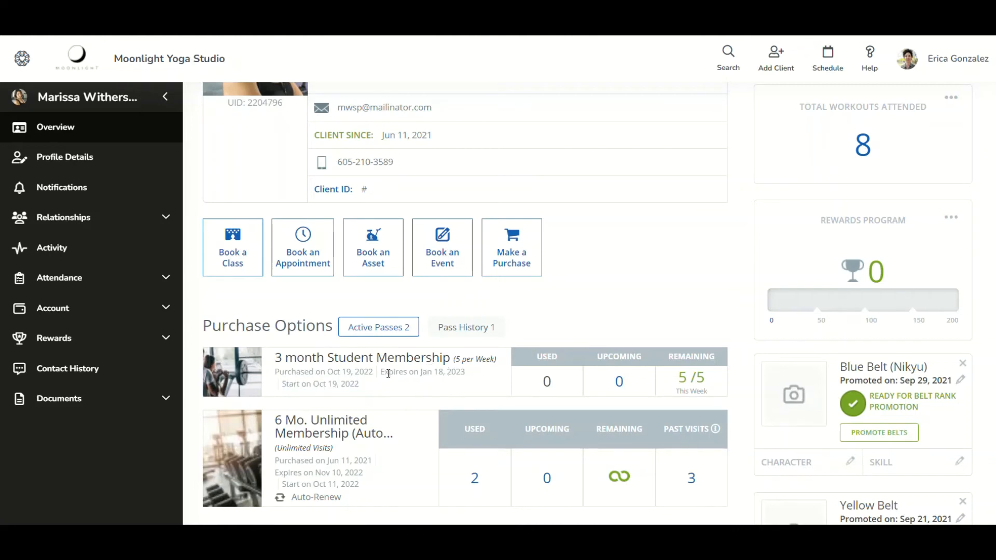
drag(388, 374, 469, 380)
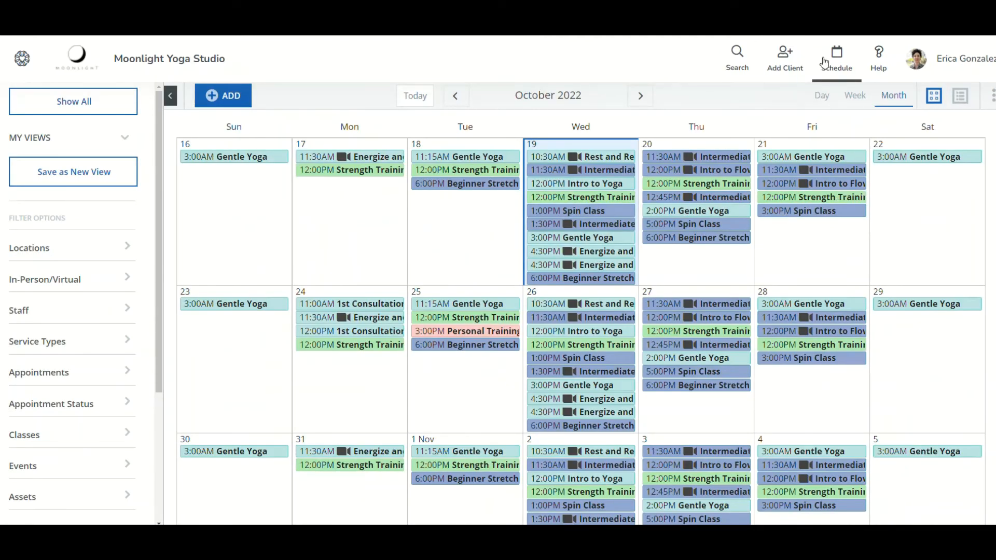
Open the schedule in the monthly view and advance it to January 2023
click(829, 63)
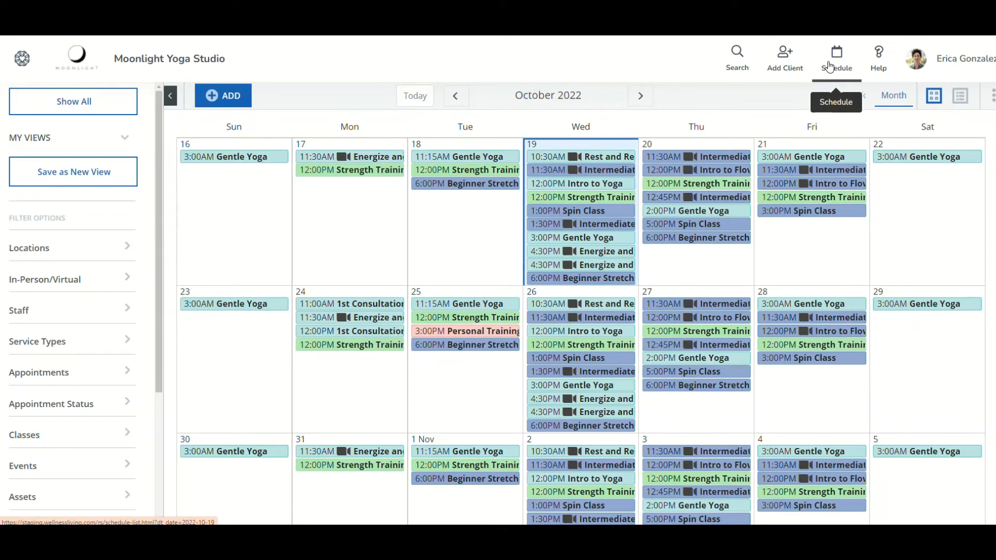
click(537, 93)
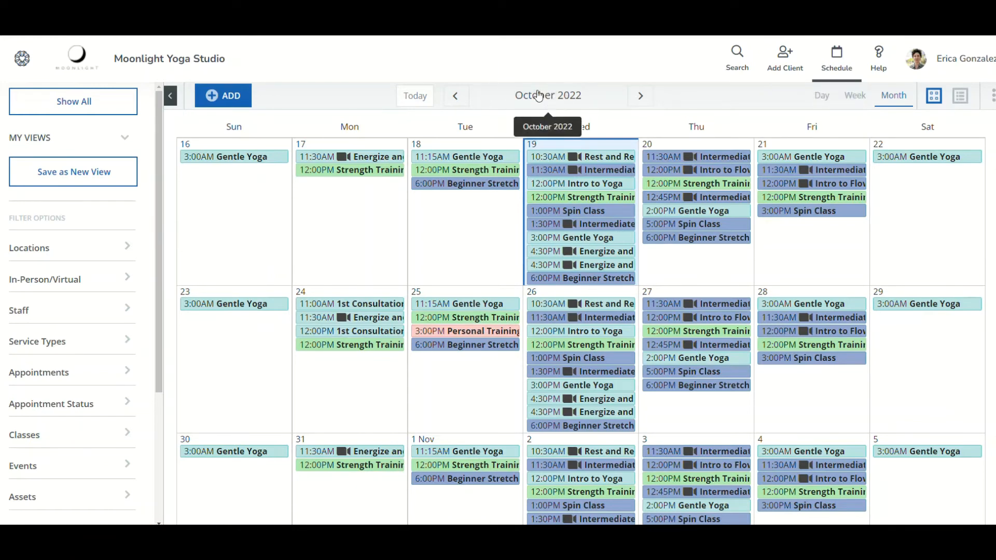
click(642, 96)
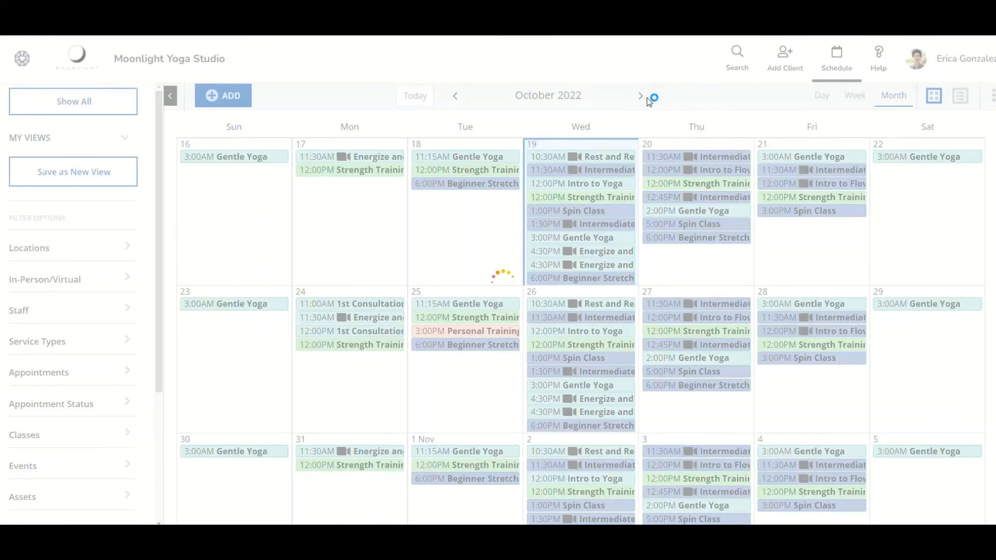
click(643, 97)
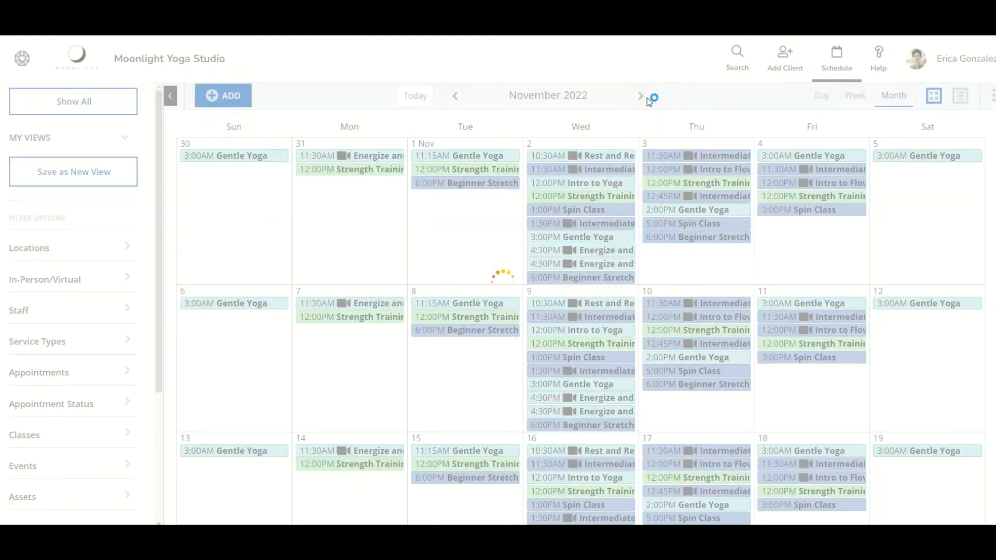
click(643, 97)
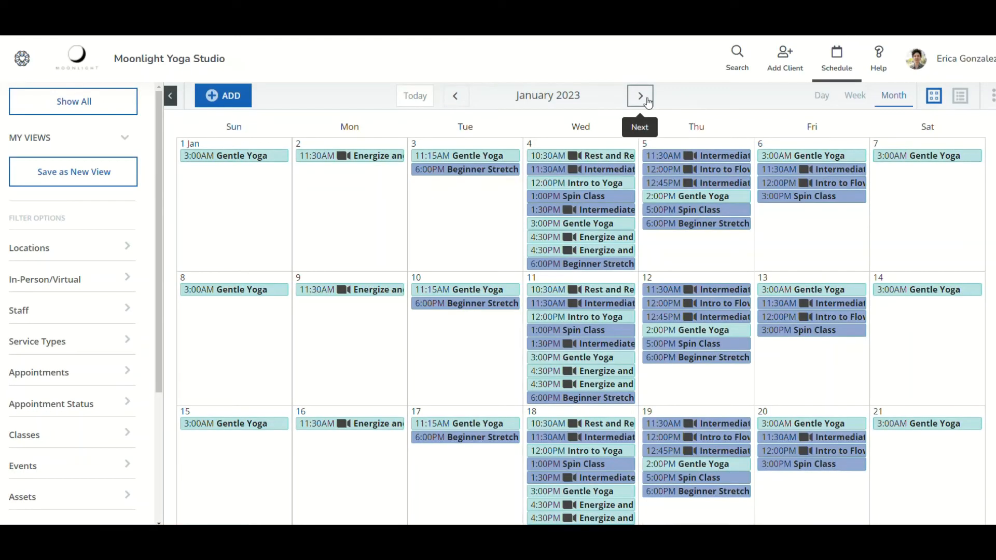
click(536, 423)
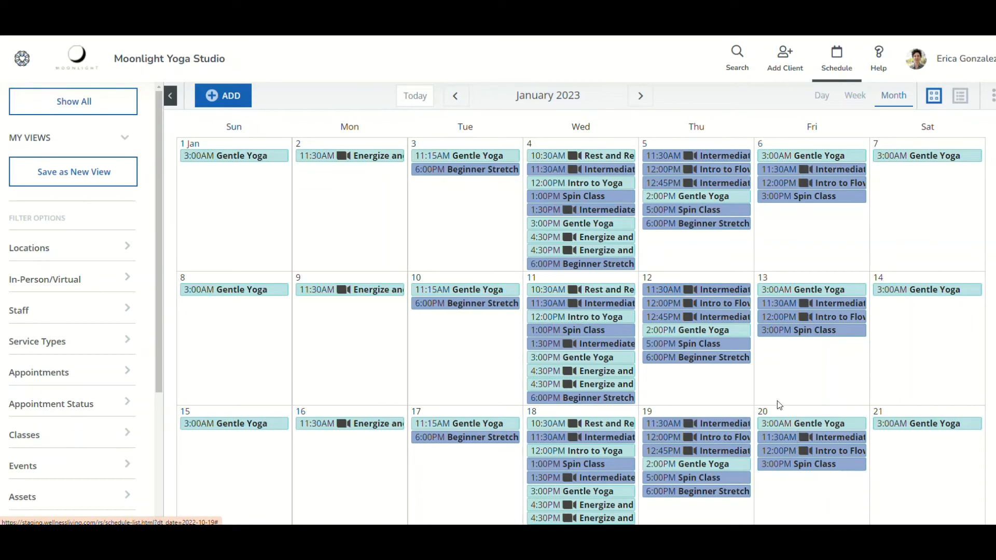
Open the attendance list of the 3:00PM Spin Class on Friday, January 20, 2023
scroll(775, 417, down, 1)
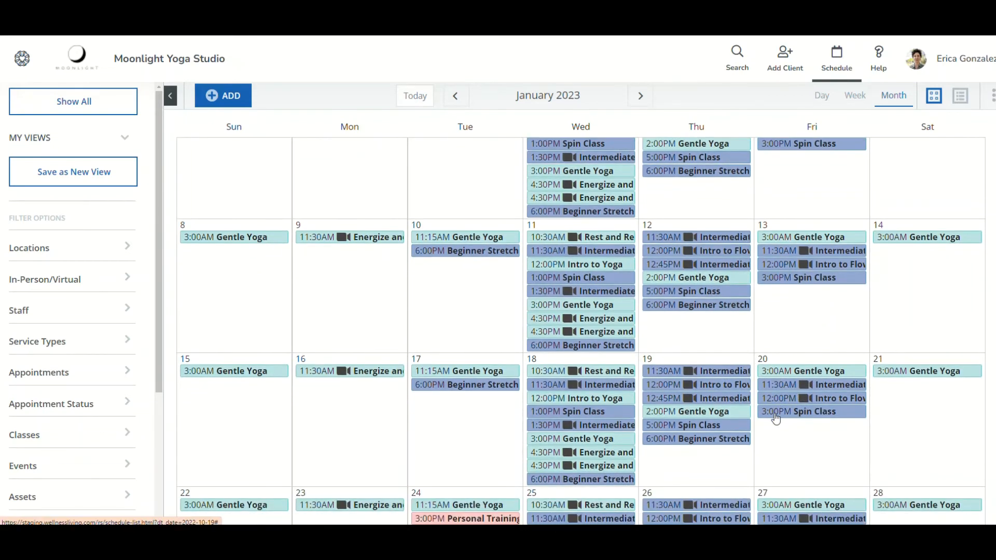
click(775, 417)
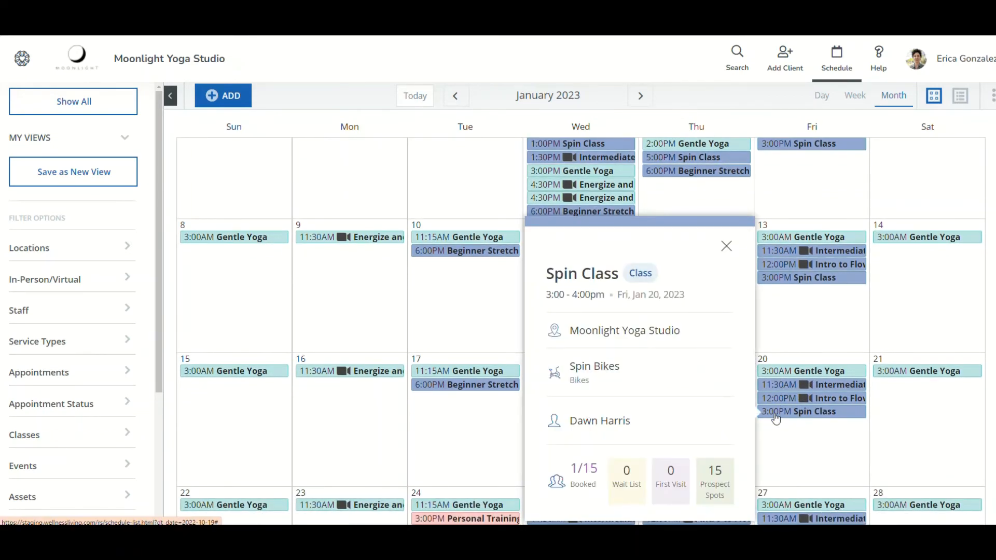
click(785, 418)
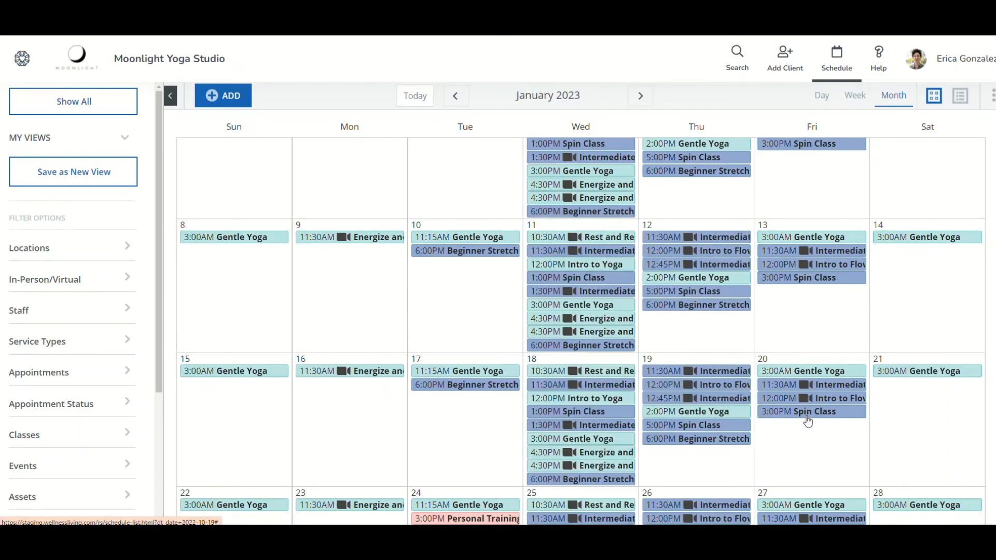
click(807, 421)
click(807, 419)
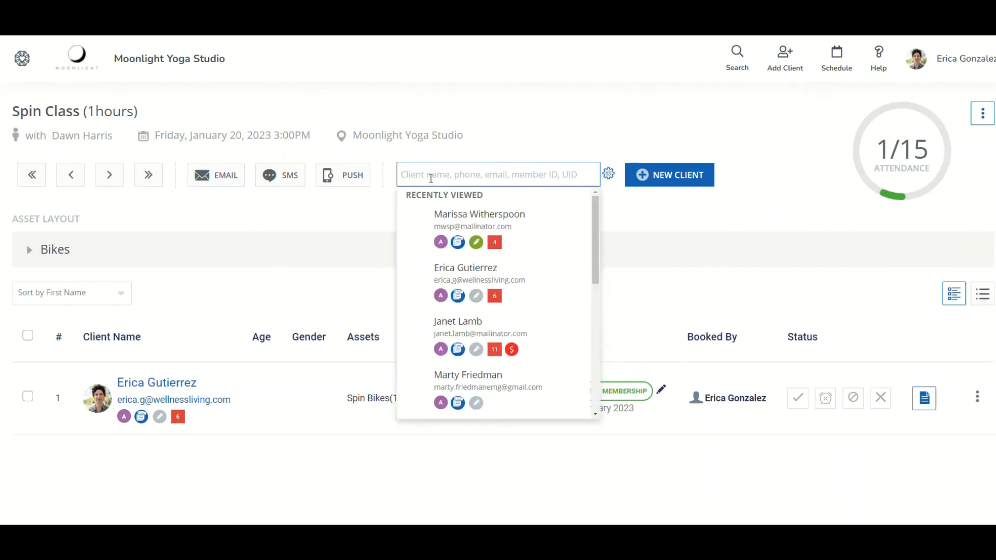
Find the client with "mar" and add her to the Spin Class attendance list, paid with the 3 month Student Membership
text(mar)
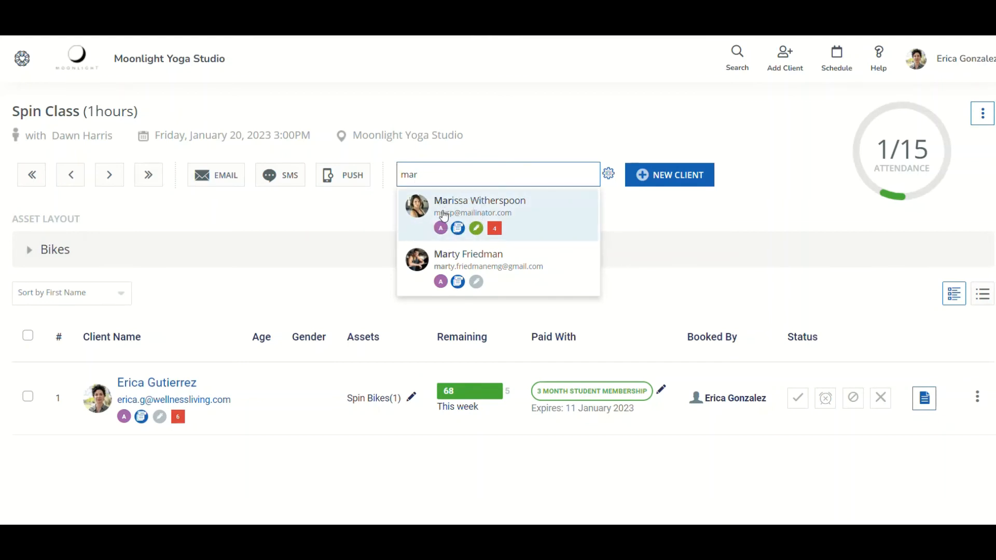
click(444, 216)
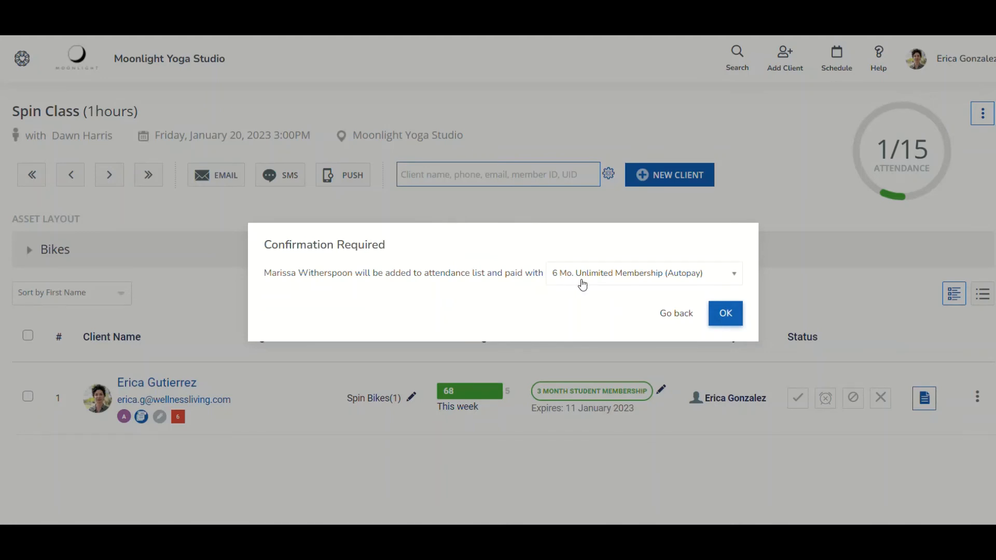
click(583, 285)
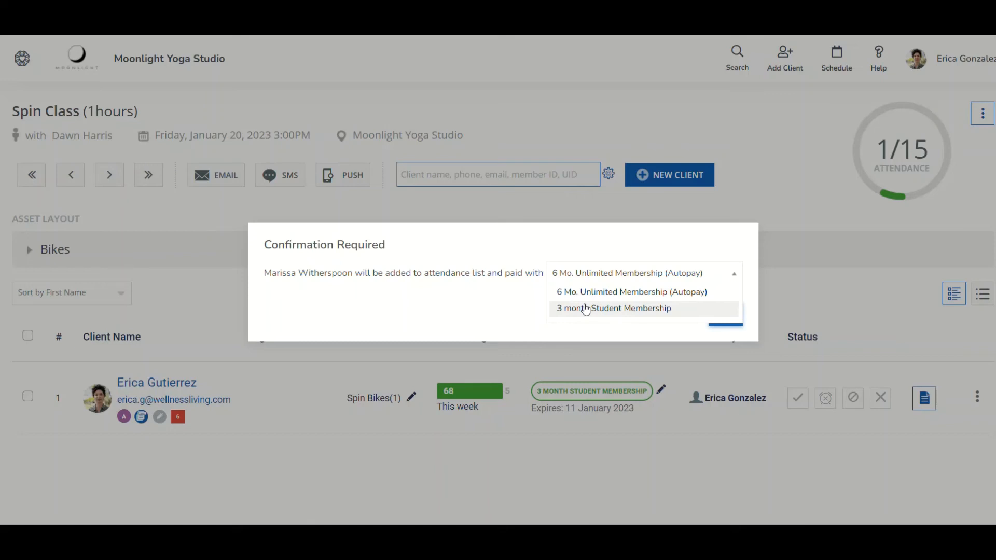
click(586, 309)
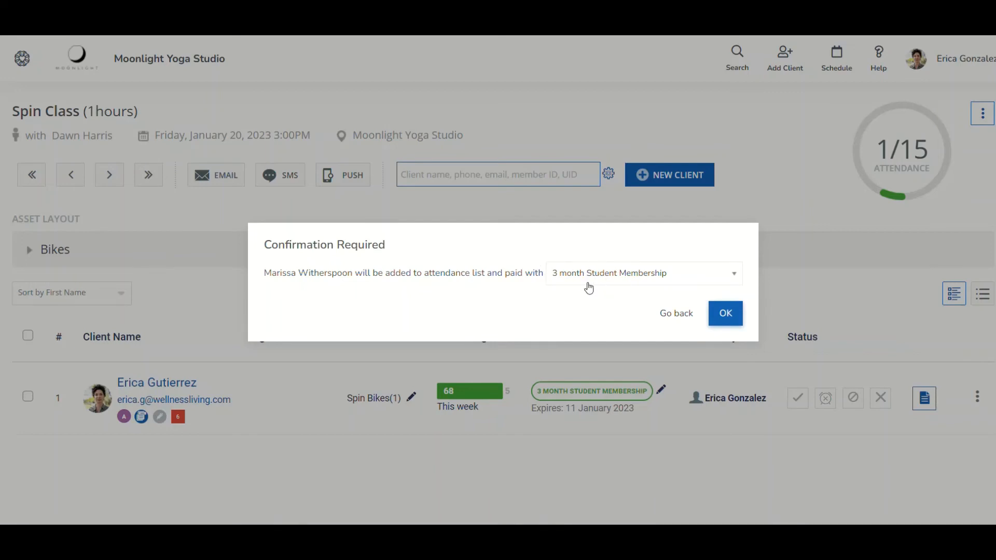
click(731, 317)
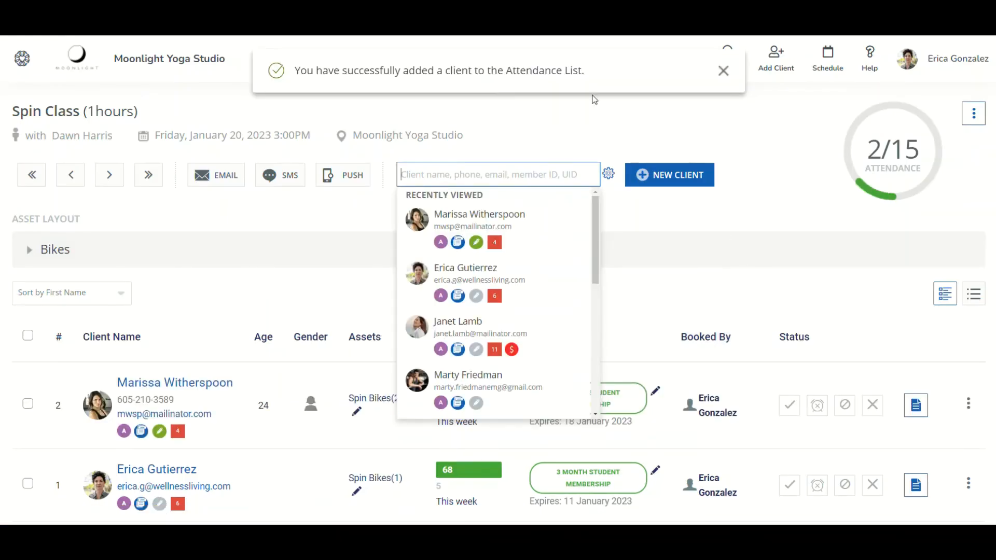
click(684, 126)
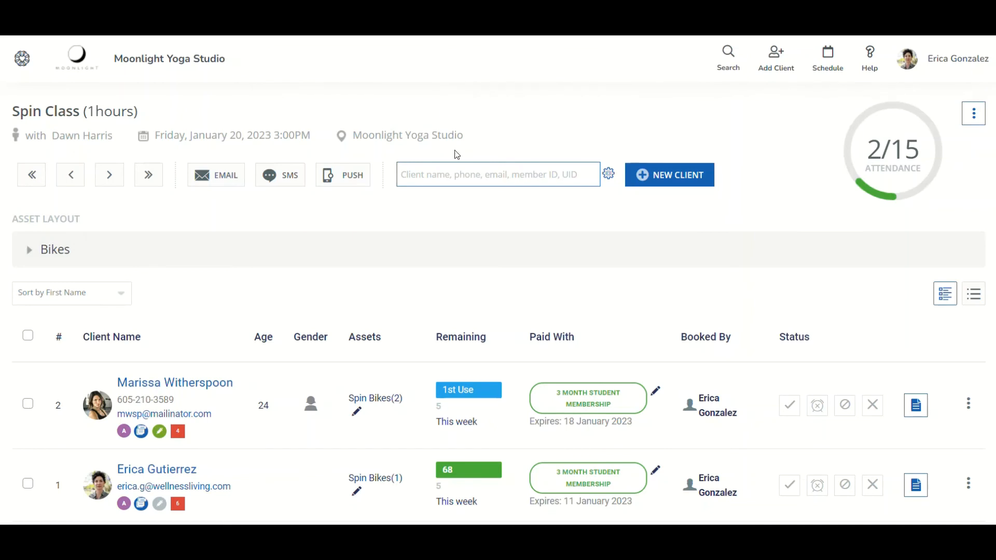
Review the Spin Class attendance list, comparing the added client's membership expiry date with the class date
scroll(455, 151, down, 1)
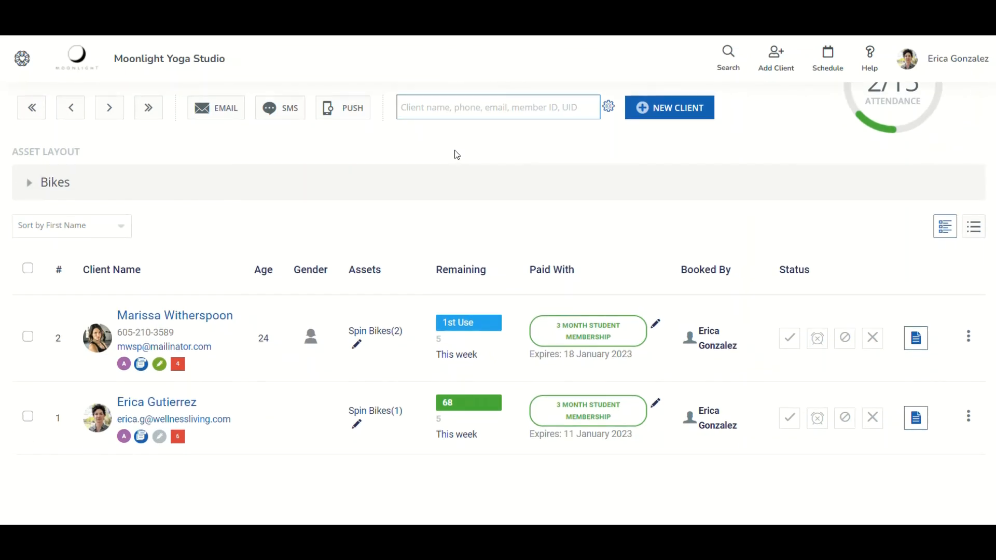
scroll(329, 194, up, 1)
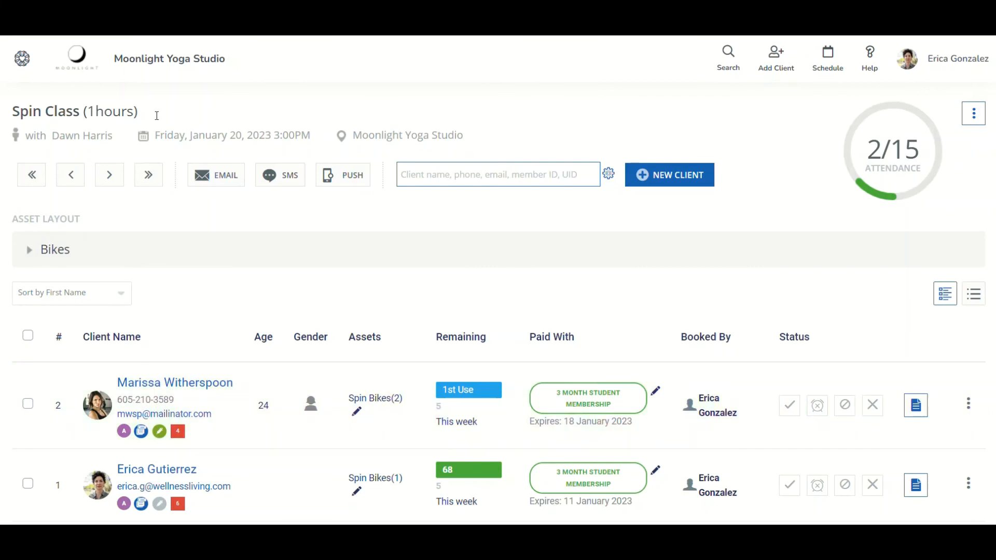
click(160, 137)
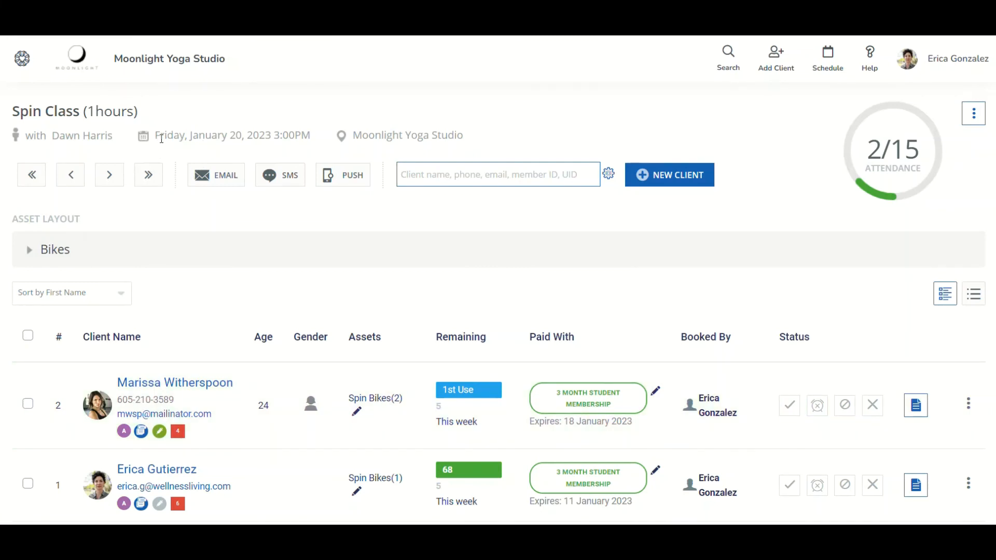